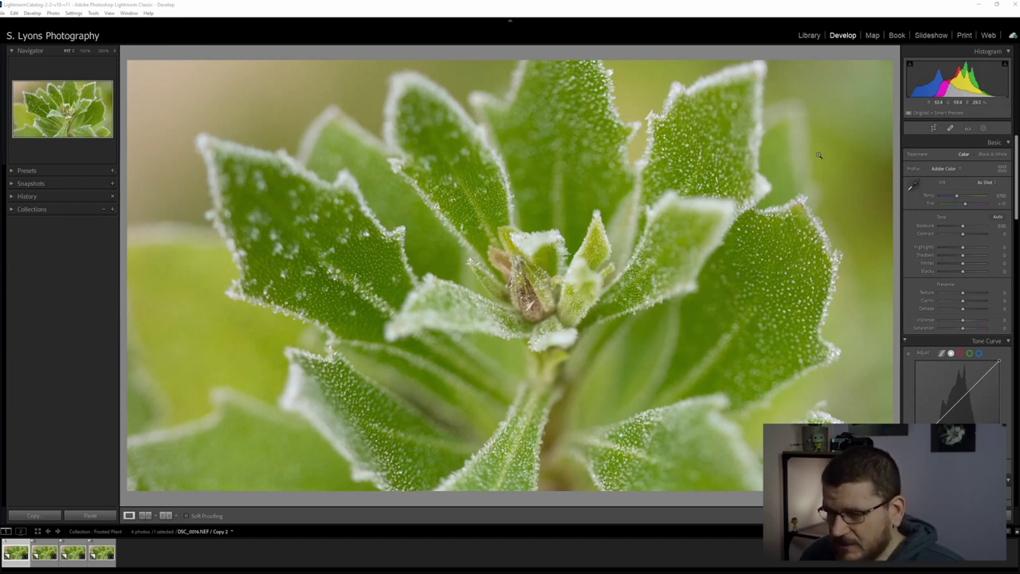
# Cool Temp to about 2789; set Exposure -1.40, Contrast +53, Highlights +60, Shadows -32, Whites +42, Blacks +2
pyautogui.moveTo(958, 196); pyautogui.dragTo(945, 197)
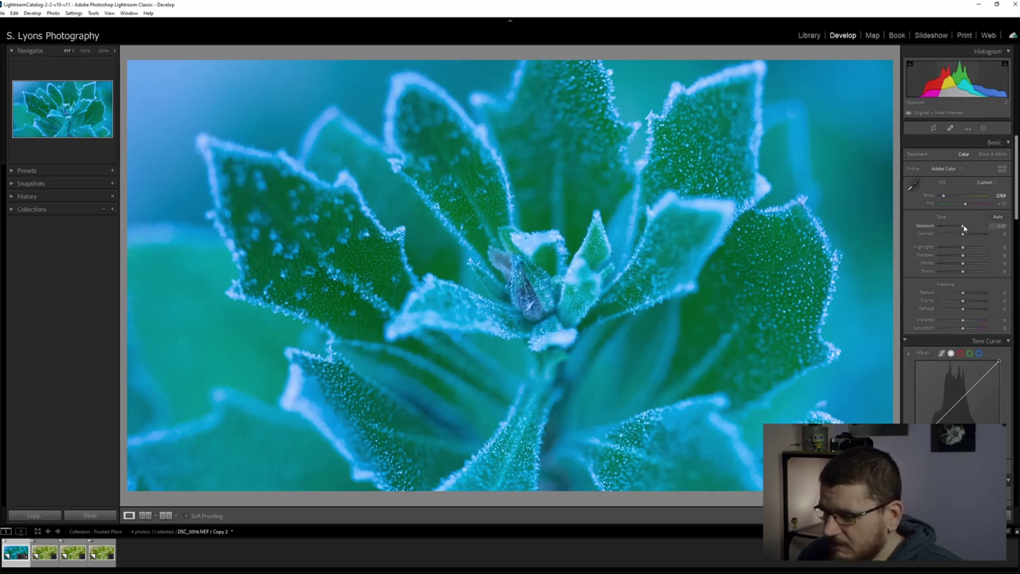
pyautogui.moveTo(963, 228); pyautogui.dragTo(958, 229)
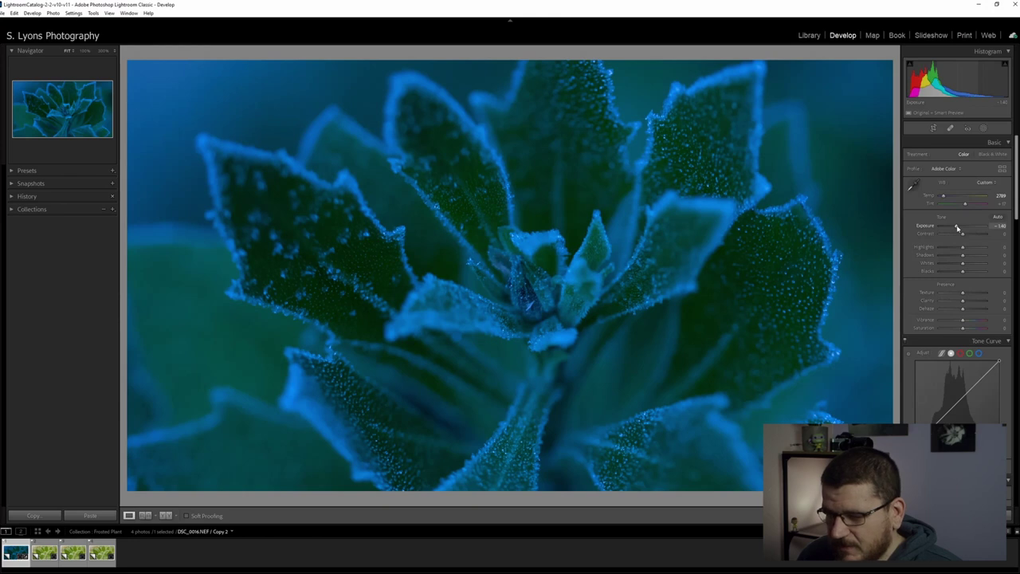
pyautogui.moveTo(964, 235); pyautogui.dragTo(976, 236)
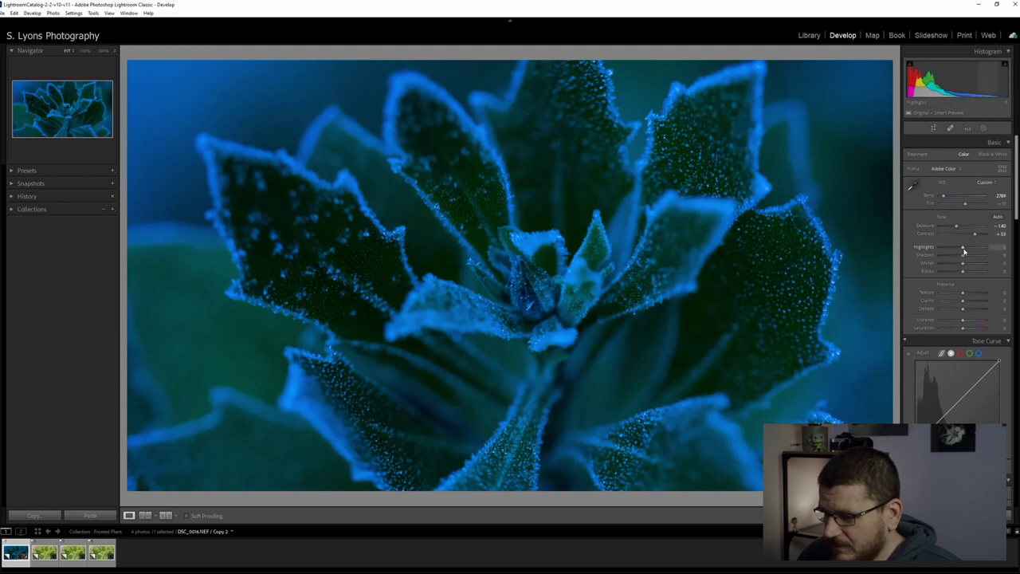
pyautogui.moveTo(965, 252); pyautogui.dragTo(980, 250)
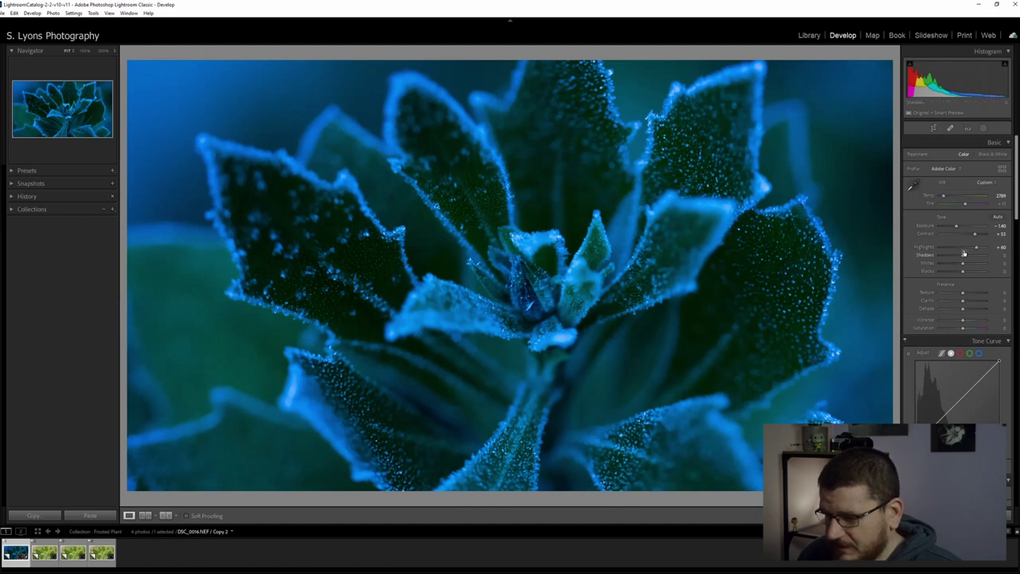
pyautogui.moveTo(965, 259)
pyautogui.mouseDown()
pyautogui.moveTo(956, 260)
pyautogui.moveTo(983, 272)
pyautogui.moveTo(974, 274)
pyautogui.mouseUp()
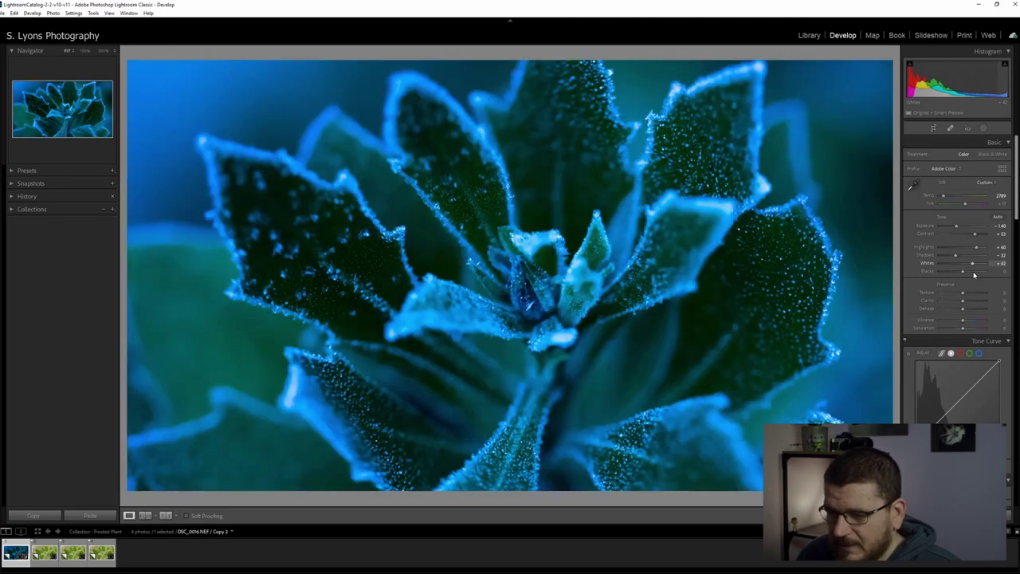
pyautogui.moveTo(963, 274); pyautogui.dragTo(962, 282)
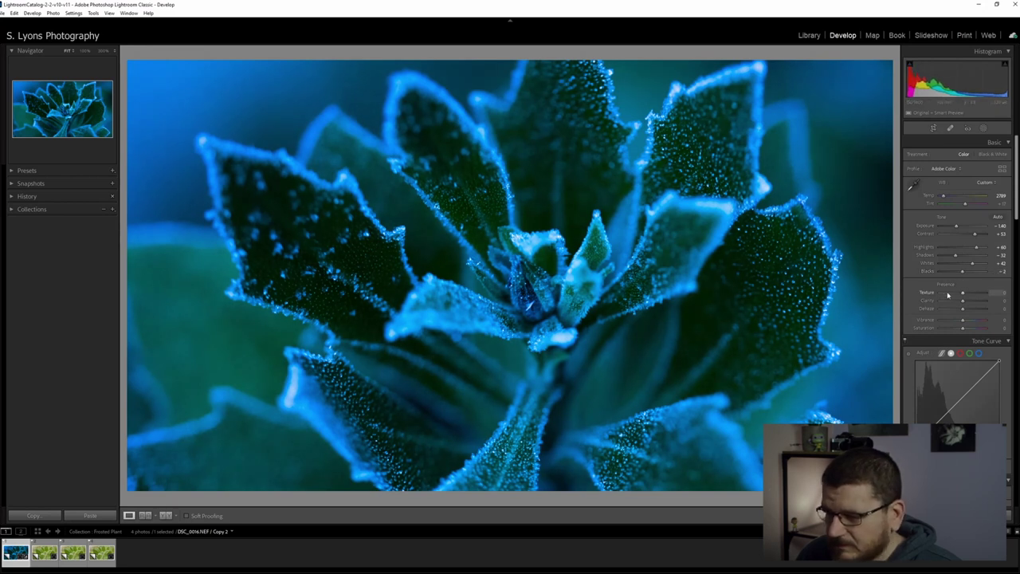
# Raise Clarity to +49, checking frost detail at 100% with Whites left unchanged, and set Vibrance +30
pyautogui.moveTo(963, 303)
pyautogui.mouseDown()
pyautogui.moveTo(986, 305)
pyautogui.moveTo(971, 307)
pyautogui.mouseUp()
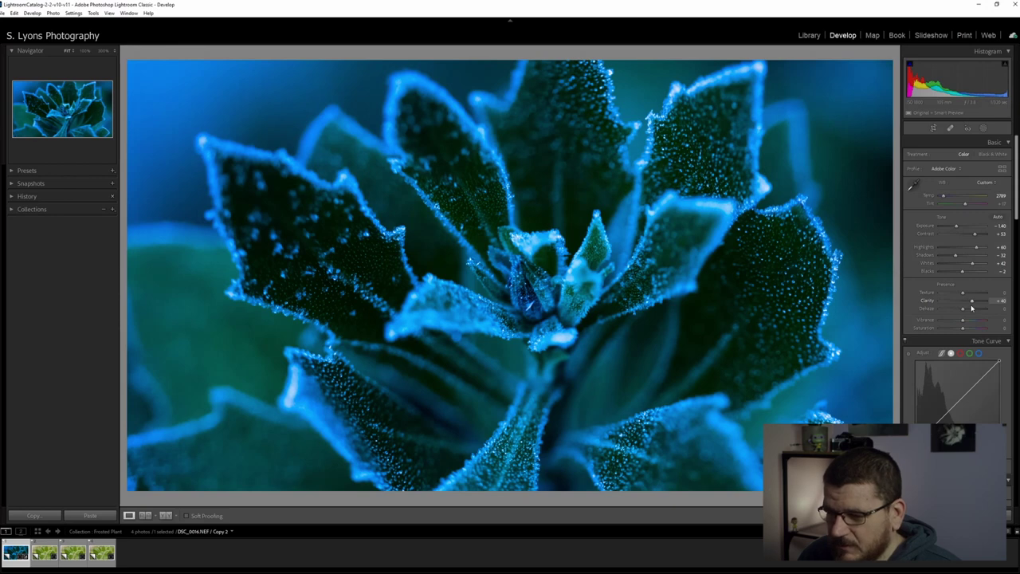
pyautogui.click(569, 248)
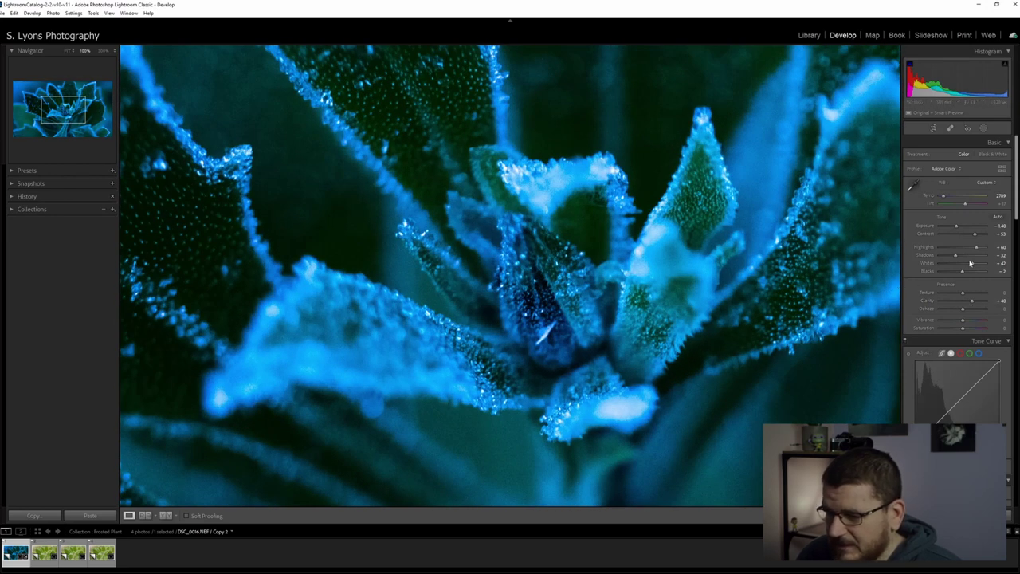
pyautogui.moveTo(972, 265); pyautogui.dragTo(982, 266)
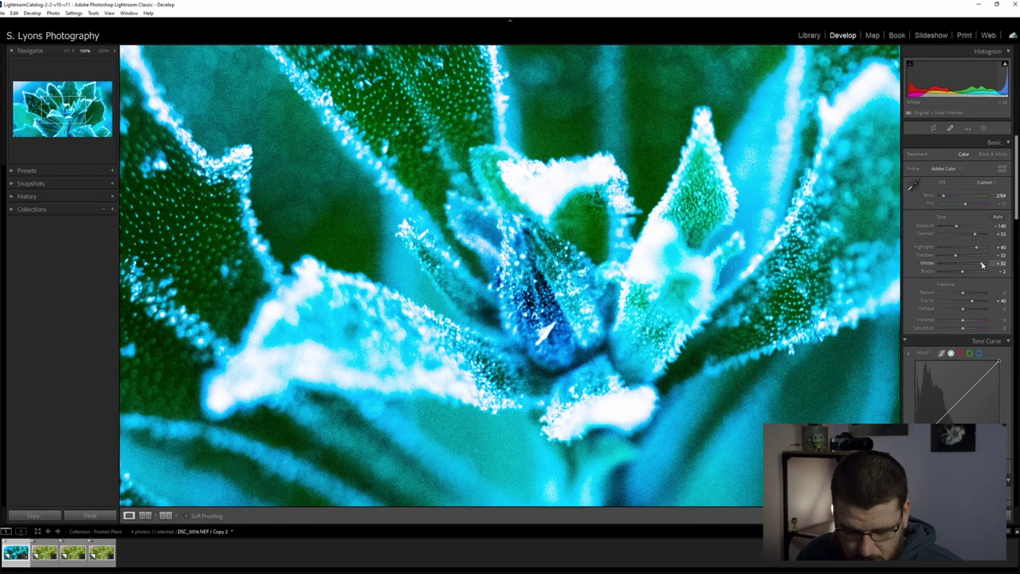
pyautogui.hotkey('ctrl', 'z')
pyautogui.moveTo(974, 304); pyautogui.dragTo(977, 303)
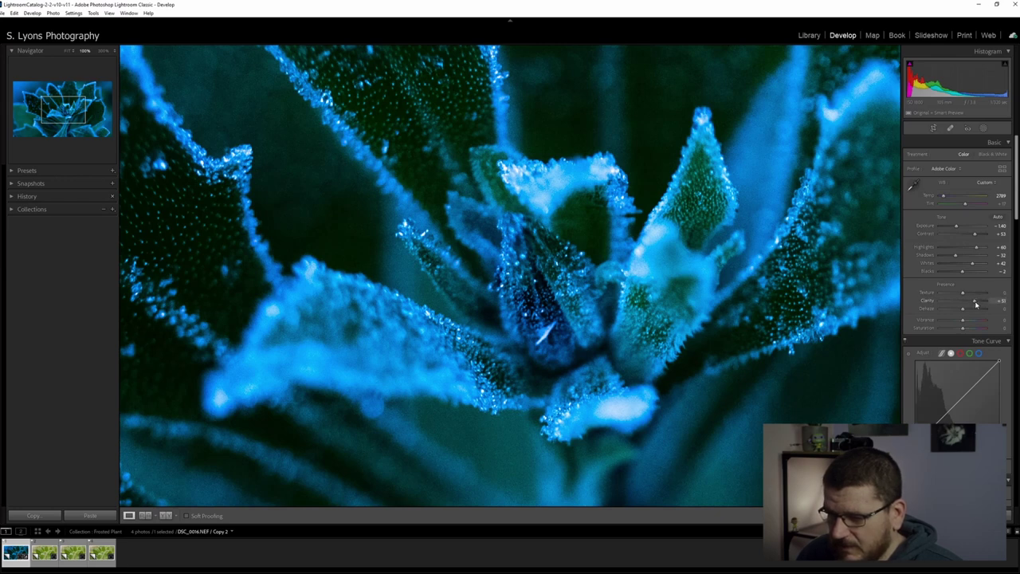
pyautogui.click(476, 295)
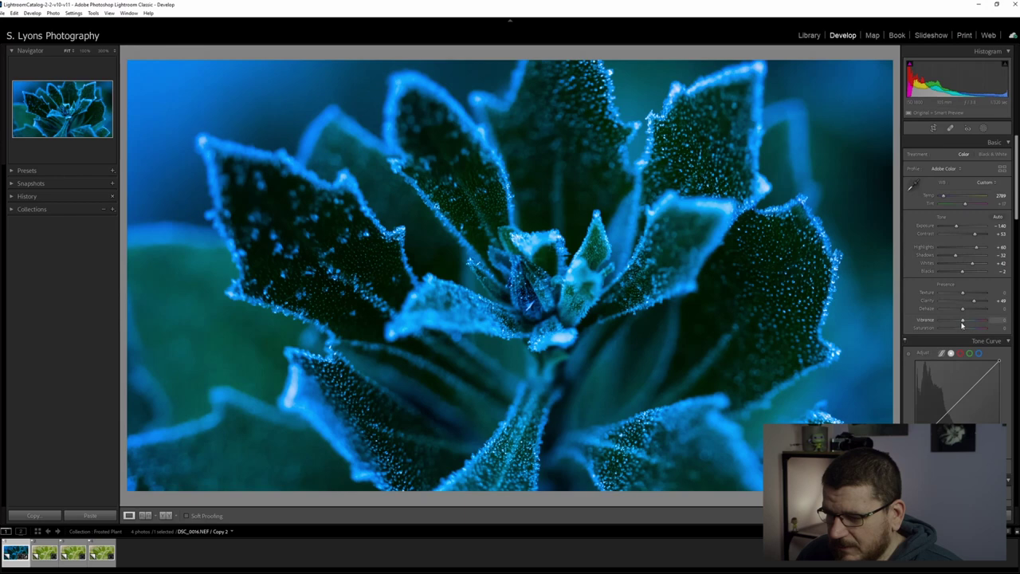
pyautogui.moveTo(962, 323); pyautogui.dragTo(973, 322)
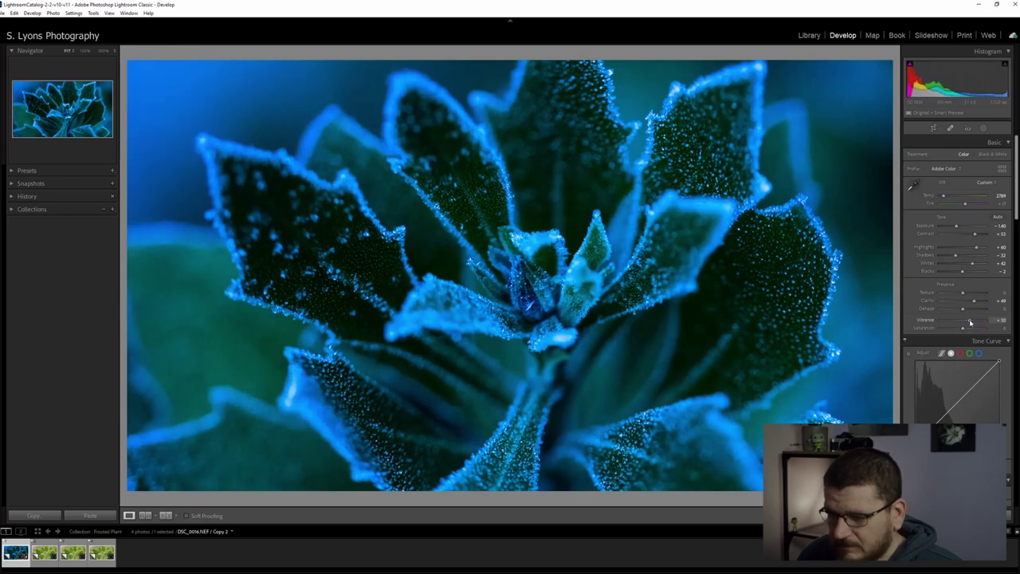
# Reshape the Blue channel tone curve: raise its black point, move its white point in, and add shadow and midtone points
pyautogui.scroll(-3, 917, 343)
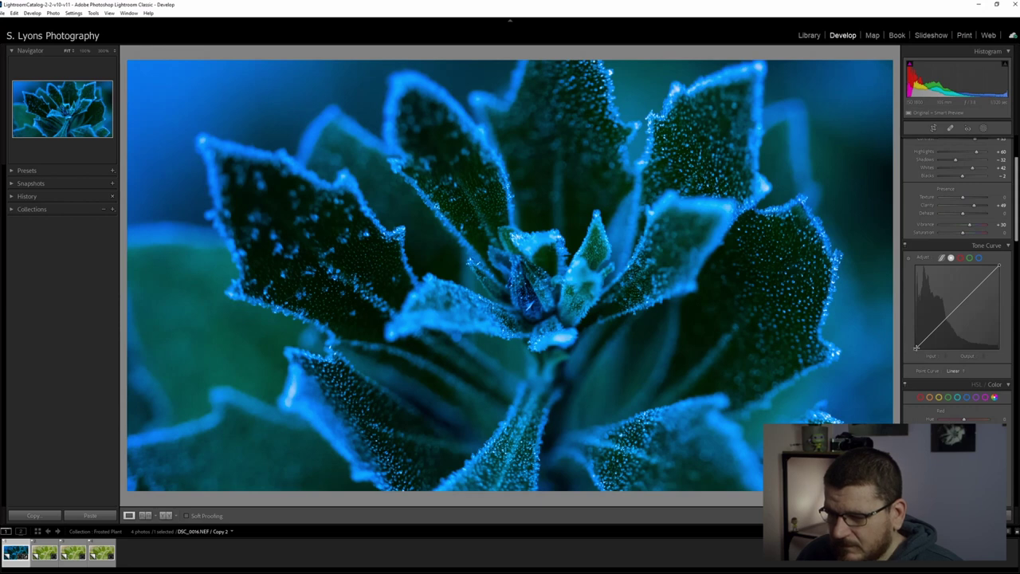
pyautogui.click(980, 258)
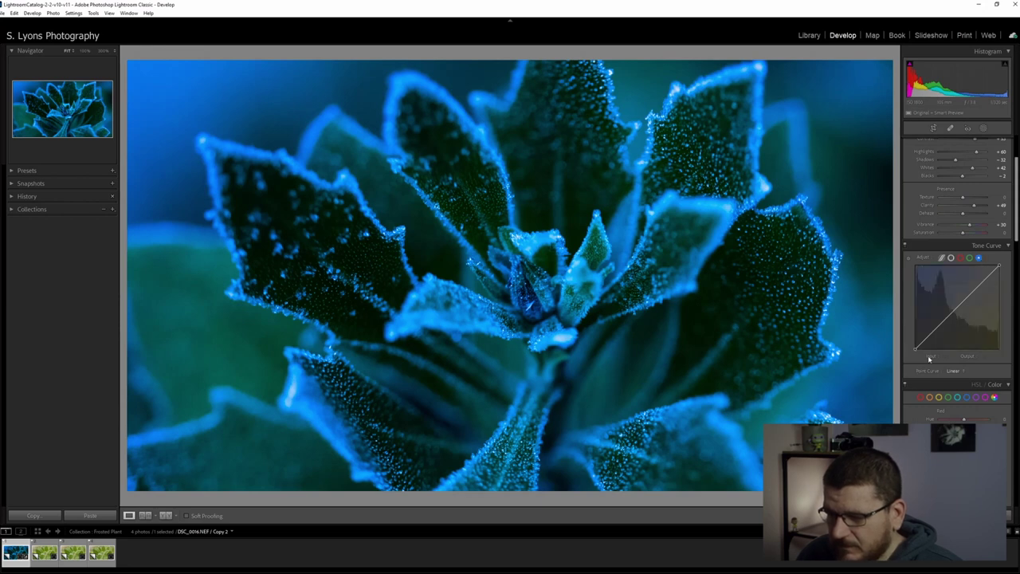
pyautogui.moveTo(916, 350); pyautogui.dragTo(909, 348)
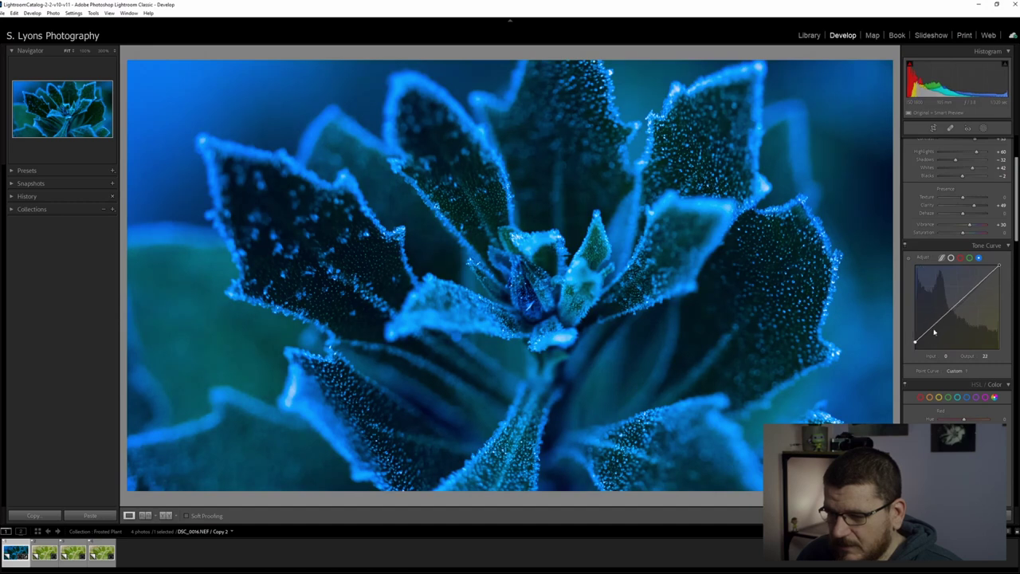
pyautogui.moveTo(931, 328); pyautogui.dragTo(938, 328)
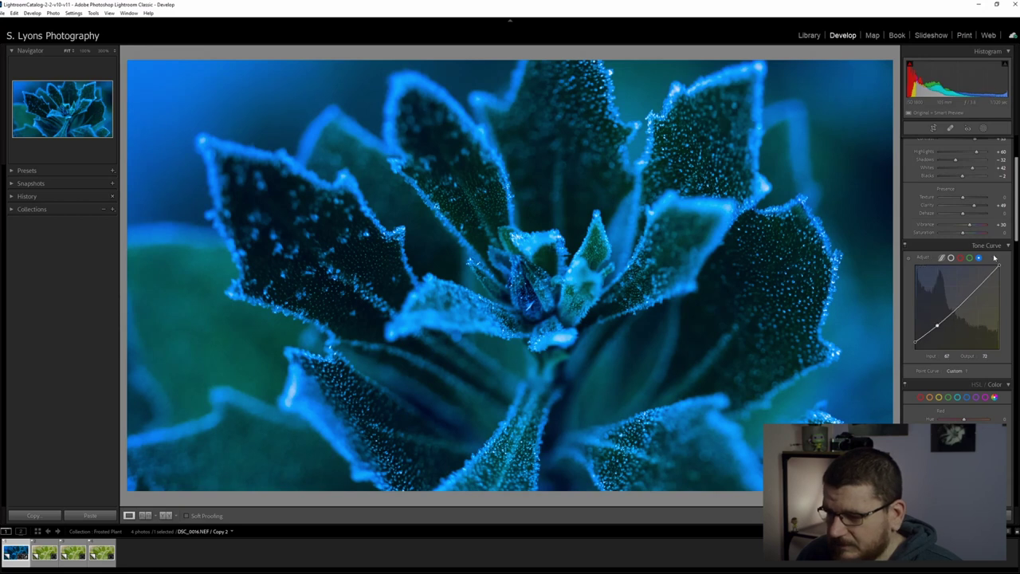
pyautogui.moveTo(1000, 266); pyautogui.dragTo(987, 265)
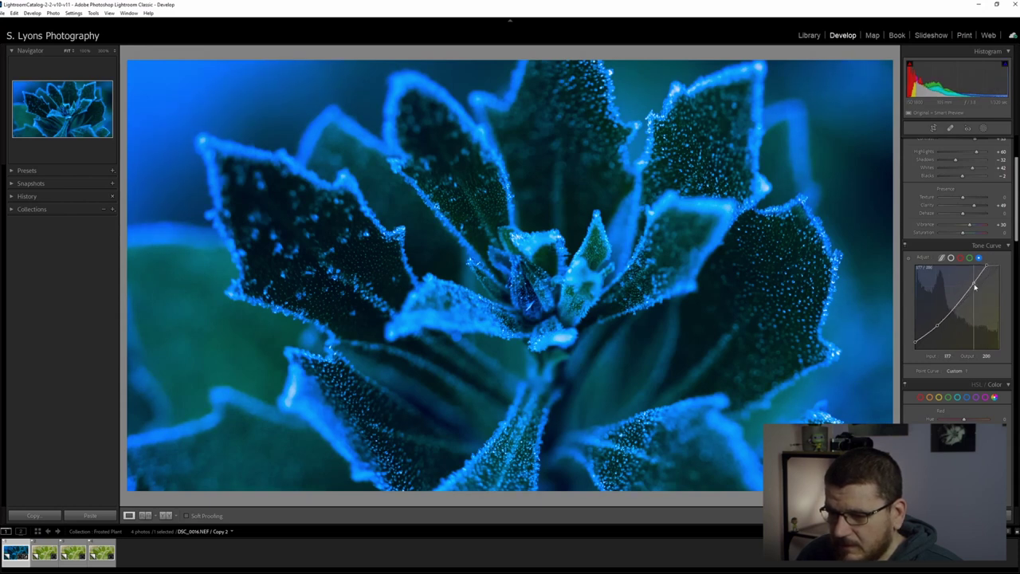
pyautogui.moveTo(974, 285); pyautogui.dragTo(977, 292)
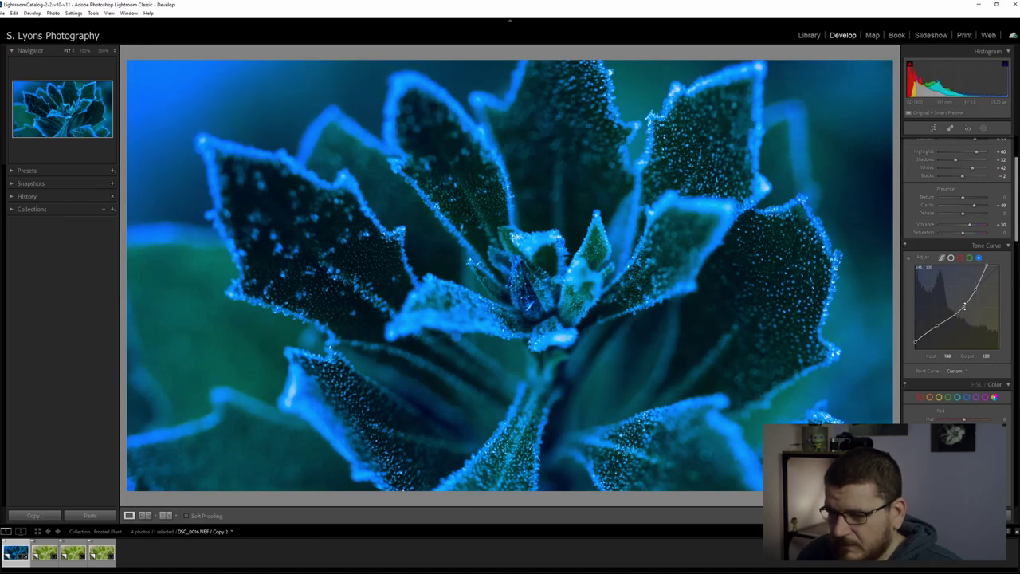
pyautogui.moveTo(964, 310); pyautogui.dragTo(961, 309)
# On the RGB curve, set the black point output to 8, lower the white point, and darken the shadows
pyautogui.click(951, 258)
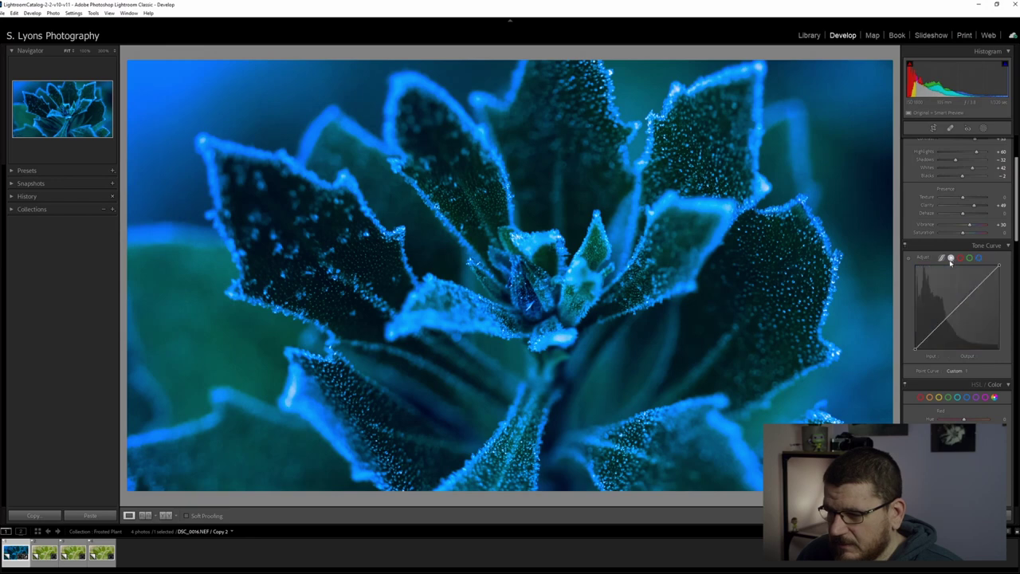
pyautogui.moveTo(913, 350); pyautogui.dragTo(913, 344)
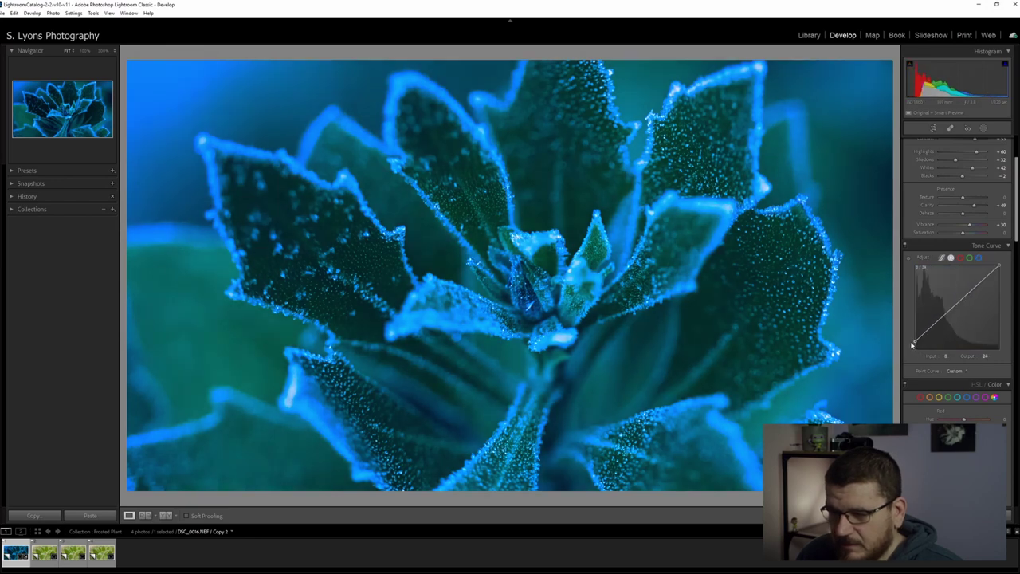
pyautogui.moveTo(912, 345); pyautogui.dragTo(914, 349)
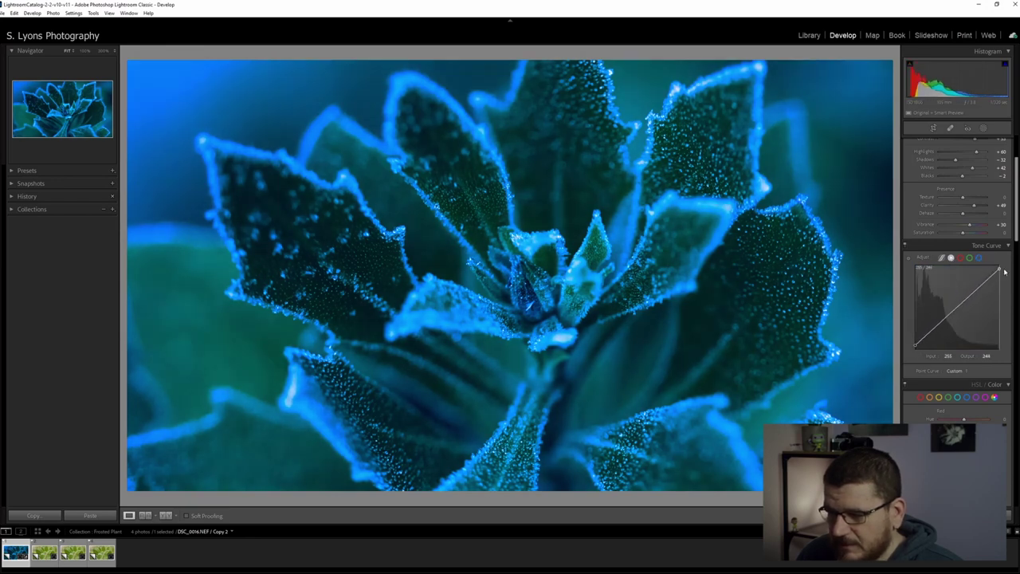
pyautogui.moveTo(998, 268); pyautogui.dragTo(985, 282)
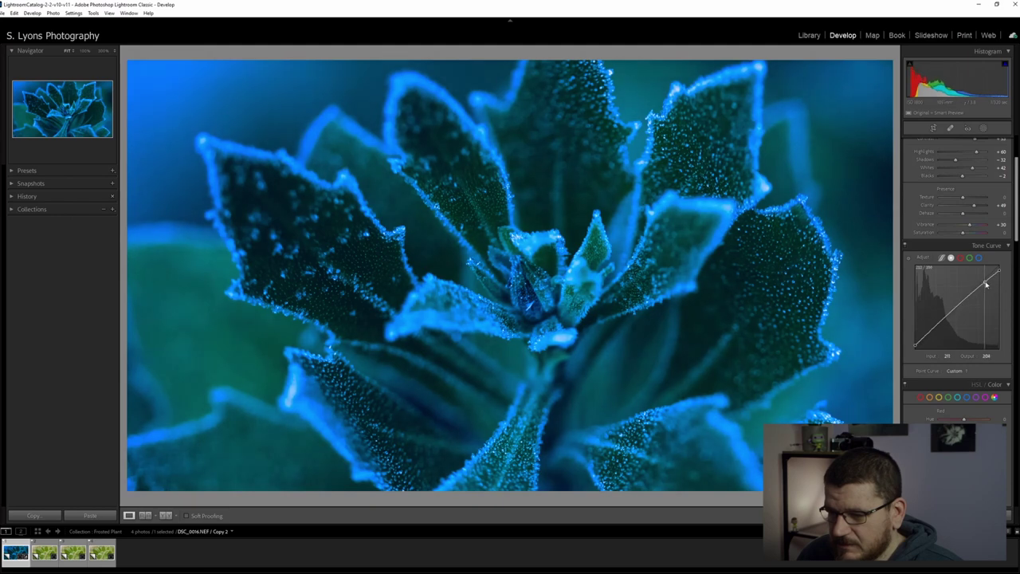
pyautogui.moveTo(931, 328); pyautogui.dragTo(936, 336)
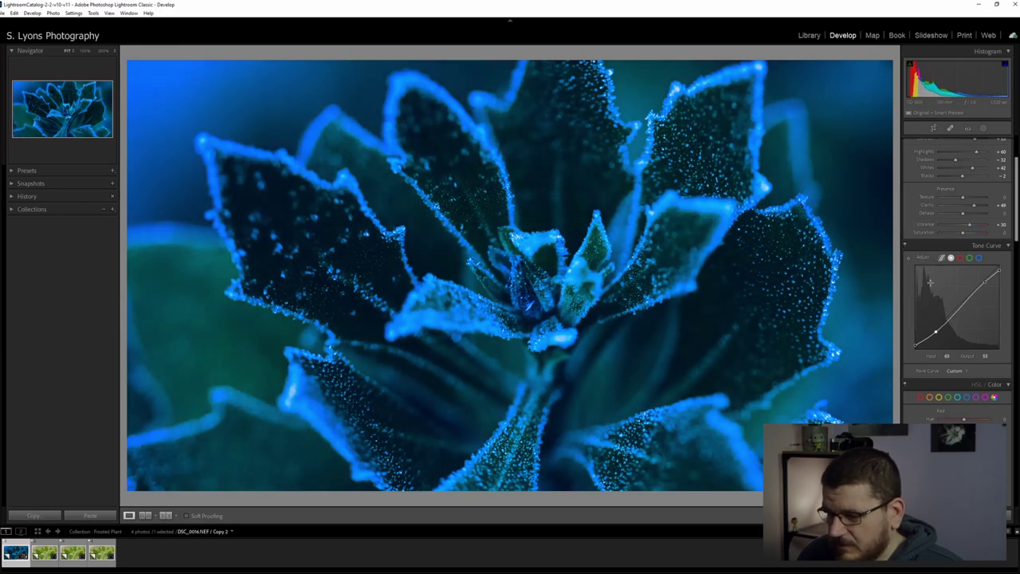
pyautogui.scroll(-5, 930, 283)
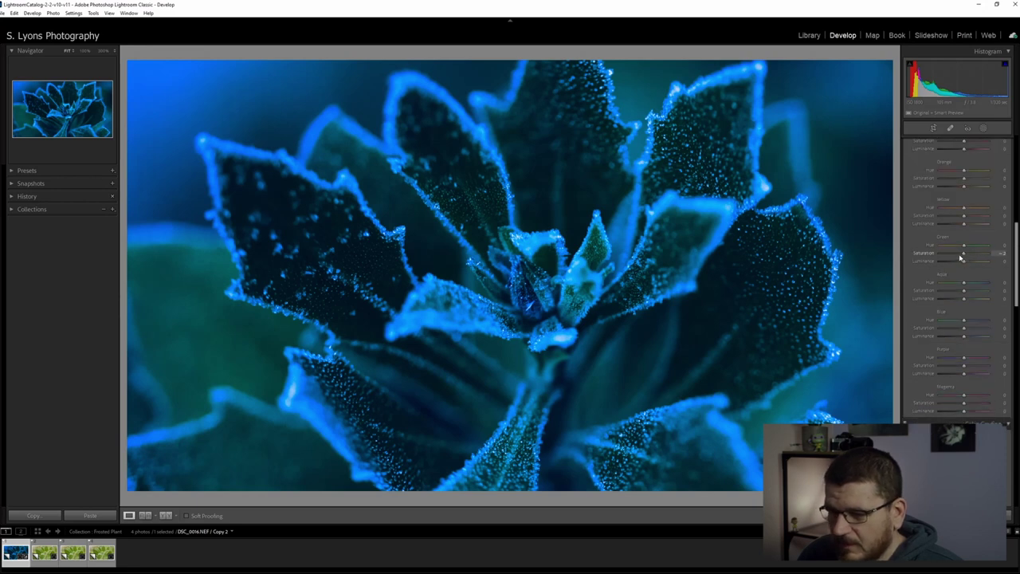
# In HSL, desaturate greens to -48, strongly desaturate aquas, and darken the aqua and green luminance
pyautogui.moveTo(960, 257); pyautogui.dragTo(948, 257)
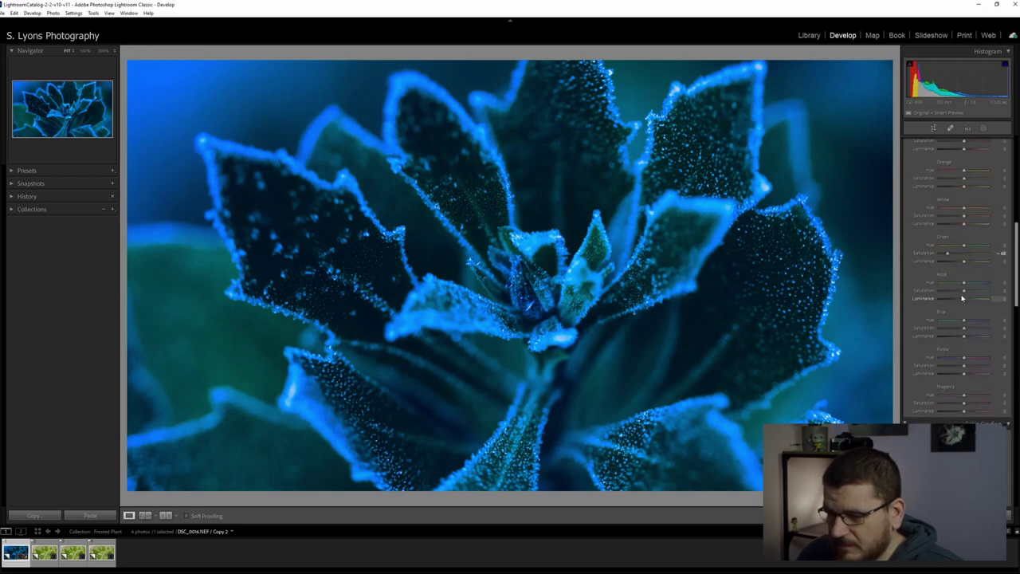
pyautogui.moveTo(964, 290)
pyautogui.mouseDown()
pyautogui.moveTo(947, 295)
pyautogui.moveTo(984, 299)
pyautogui.moveTo(950, 299)
pyautogui.mouseUp()
pyautogui.moveTo(964, 262); pyautogui.dragTo(958, 263)
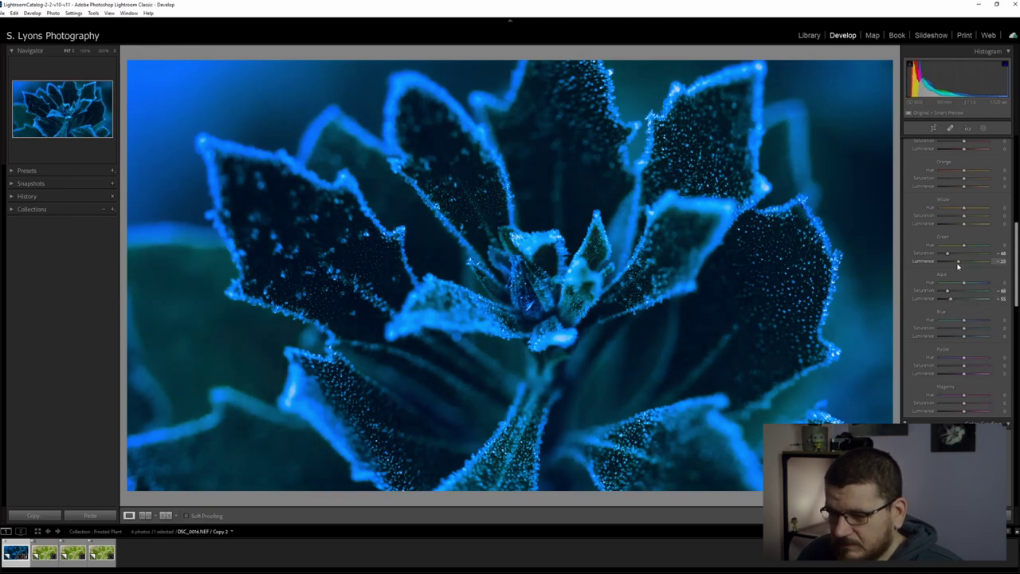
# Tint the shadows blue in Color Grading, with the hue around 234, then scroll down to Effects
pyautogui.scroll(-5, 958, 266)
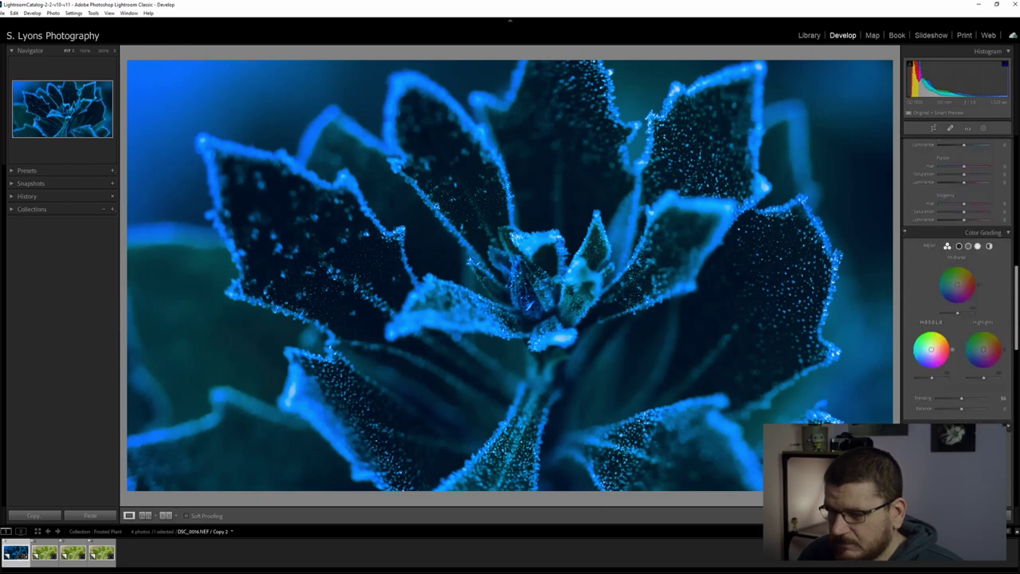
pyautogui.moveTo(931, 349); pyautogui.dragTo(920, 365)
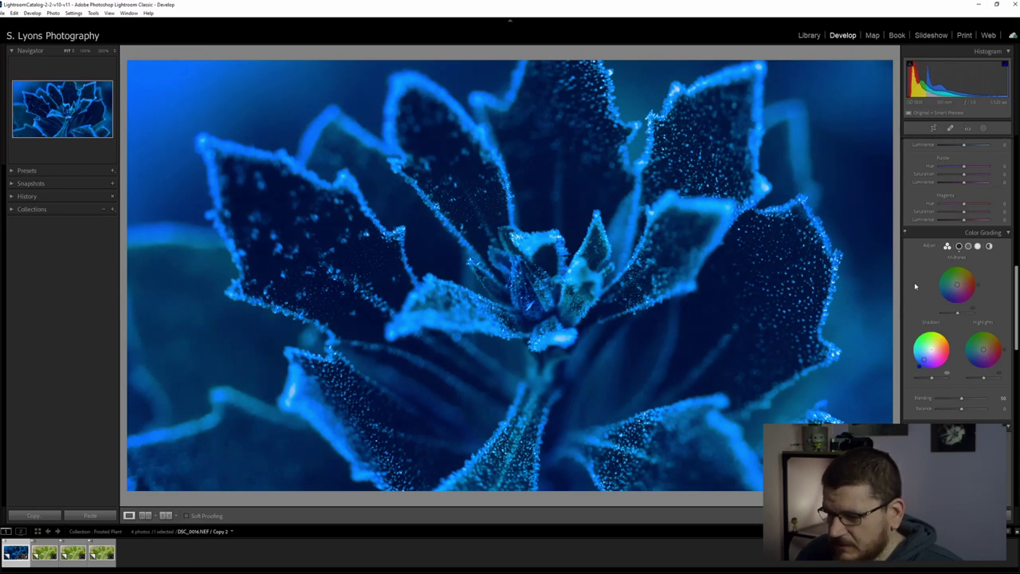
pyautogui.scroll(-5, 912, 294)
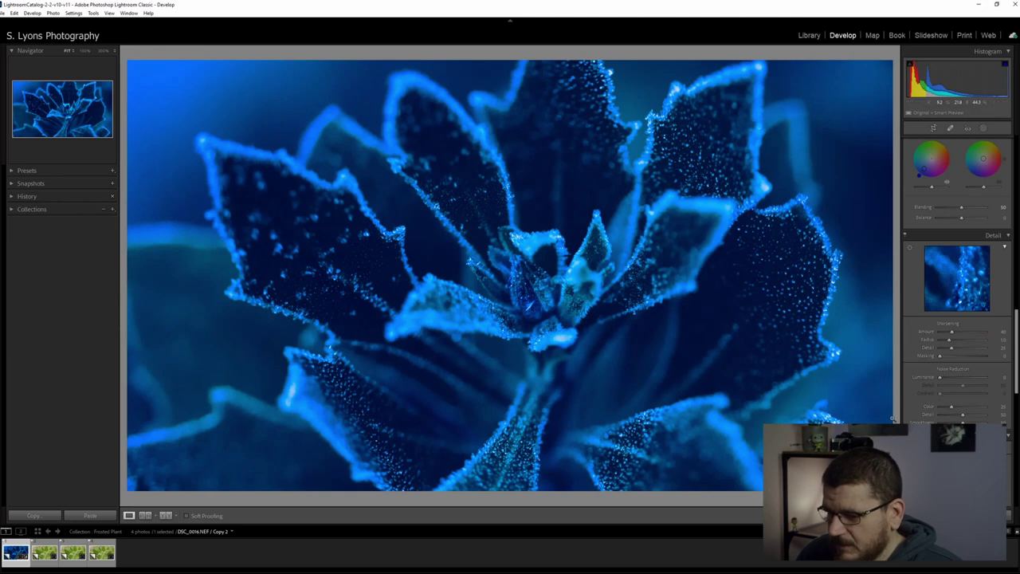
pyautogui.scroll(2, 907, 350)
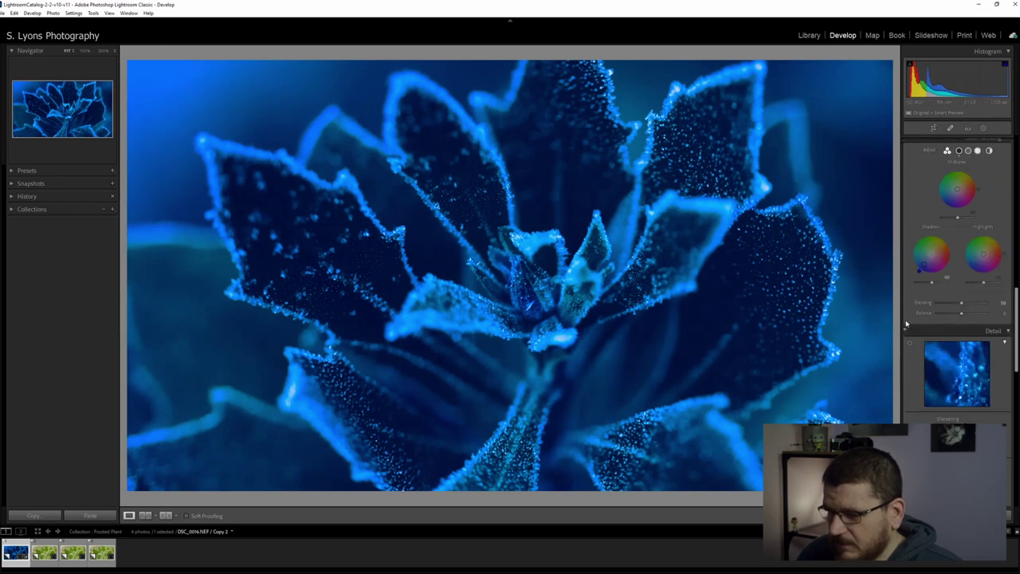
pyautogui.scroll(-3, 915, 327)
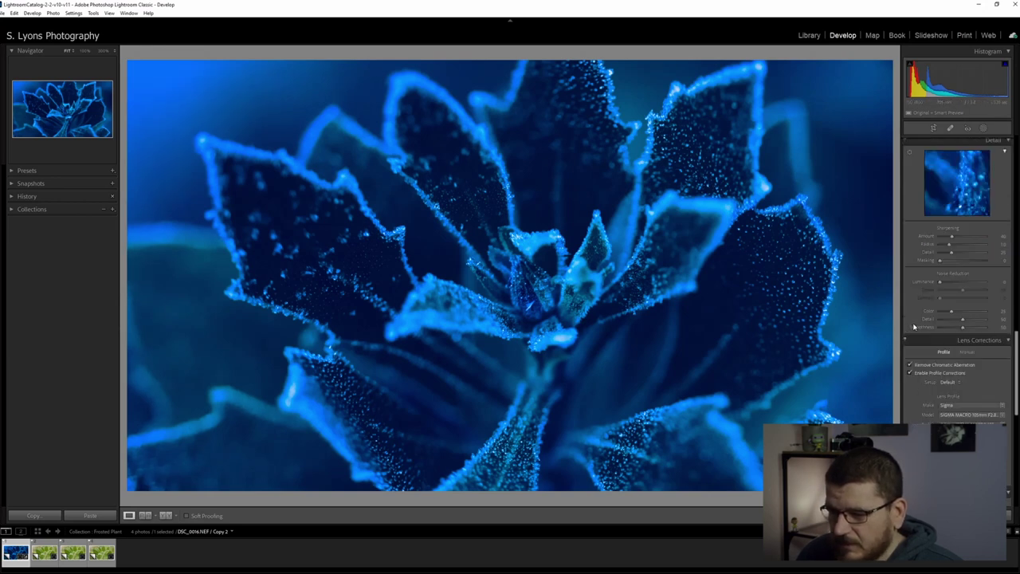
pyautogui.scroll(-6, 915, 327)
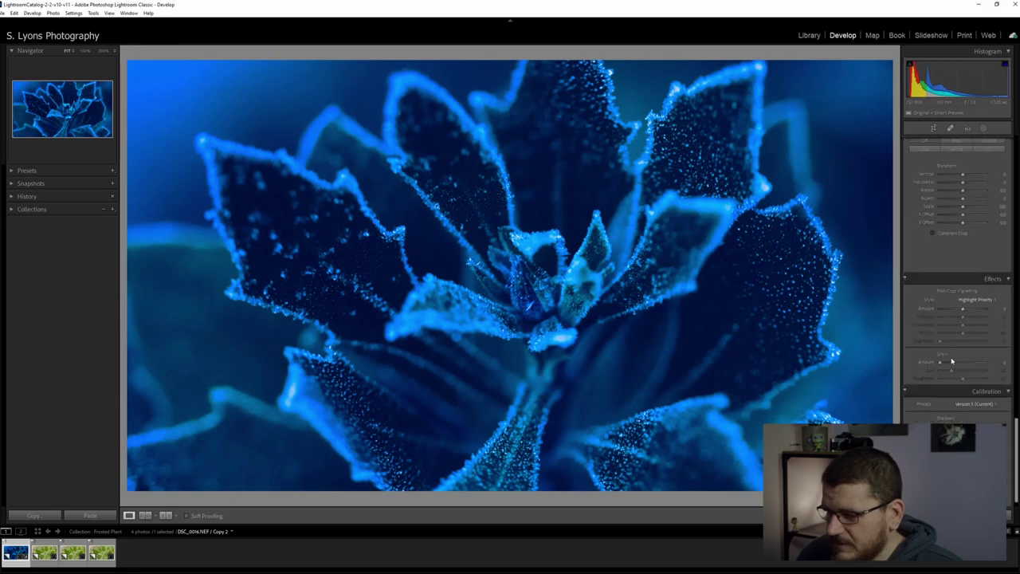
# Darken the edges with a negative post-crop vignette, compare before/after, then select the next copy
pyautogui.moveTo(963, 312); pyautogui.dragTo(944, 313)
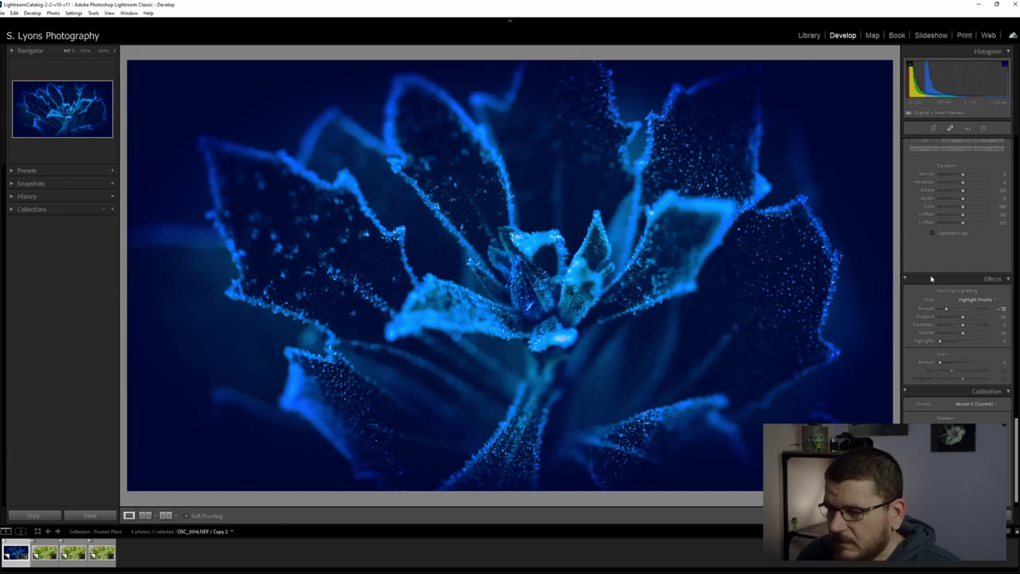
pyautogui.scroll(10, 927, 291)
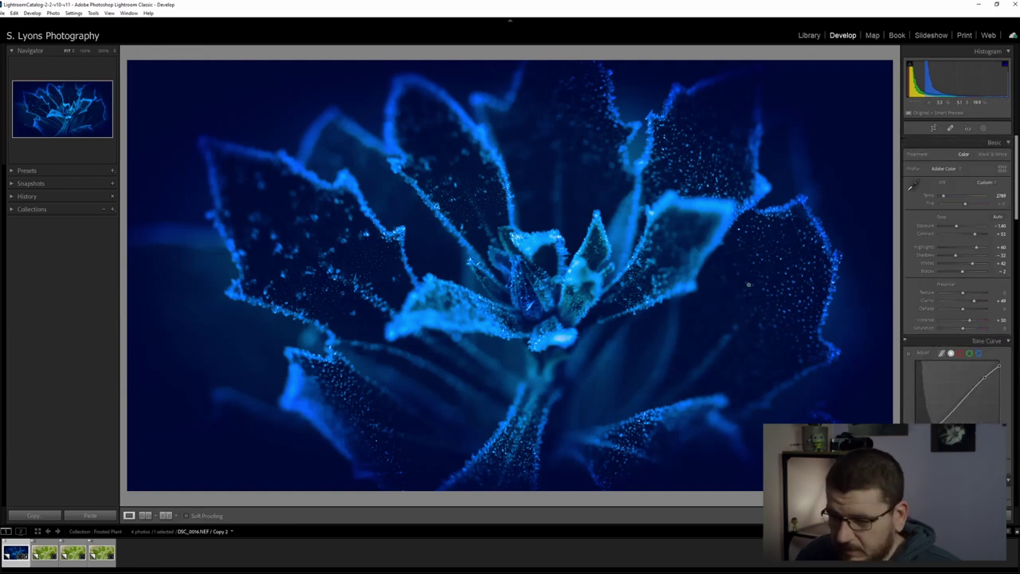
pyautogui.press('\\')
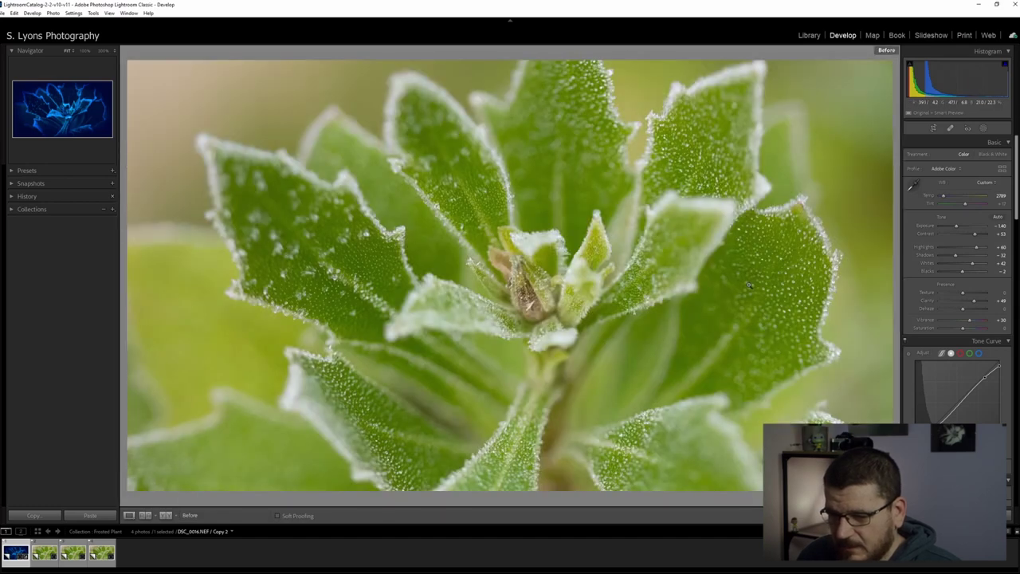
pyautogui.press('\\')
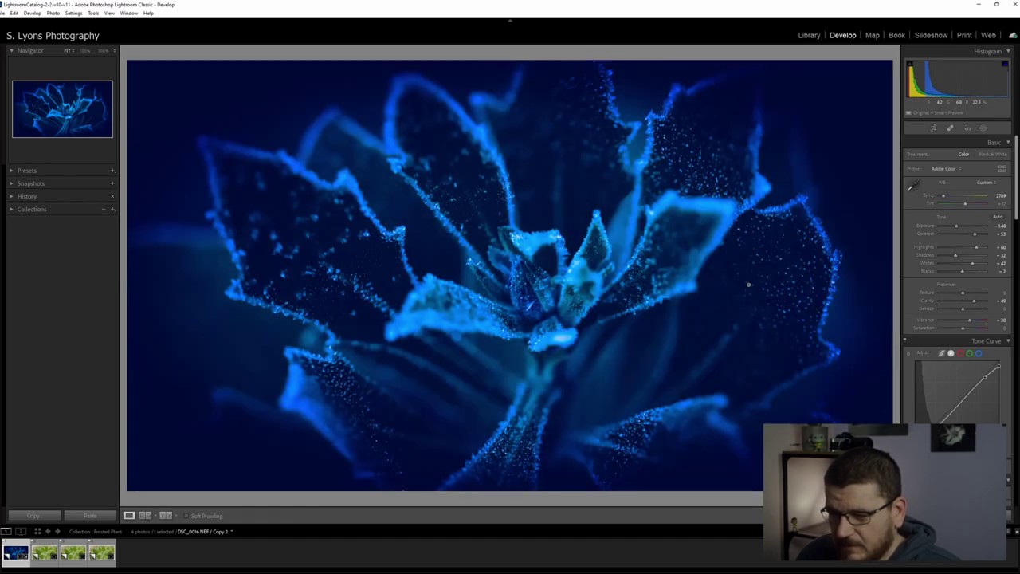
pyautogui.press('\\')
pyautogui.press('\\')
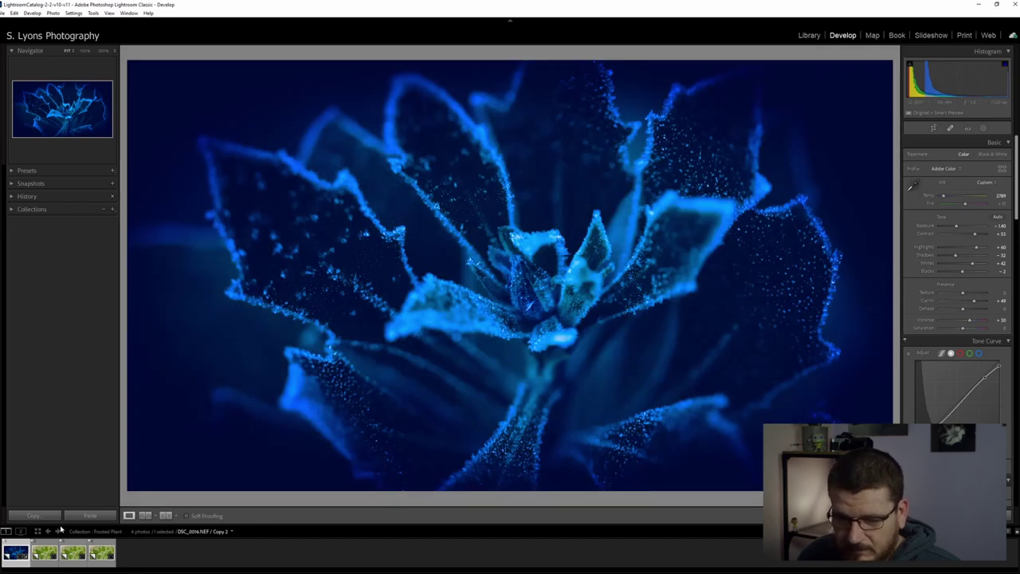
pyautogui.press('Right')
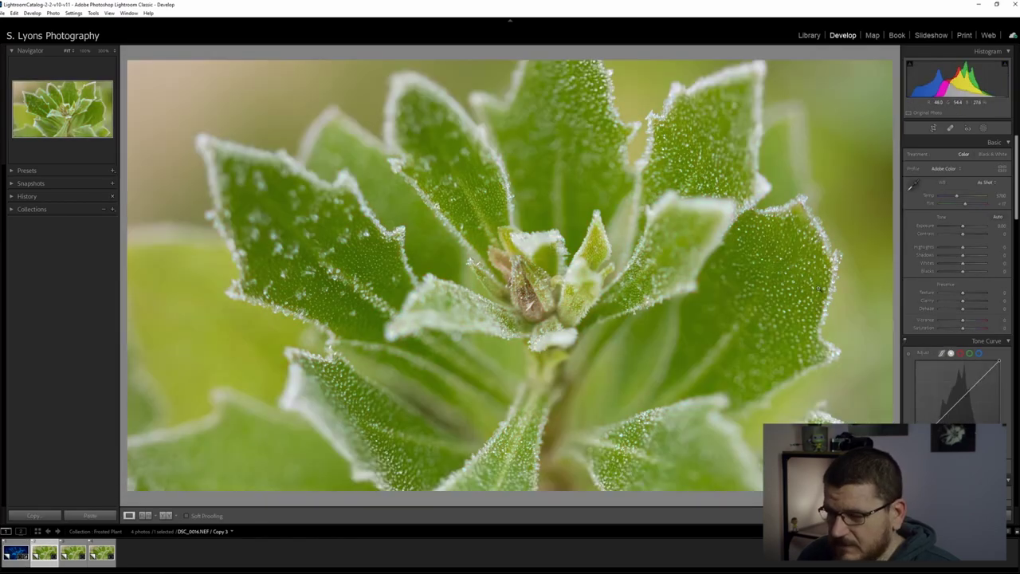
# Warm Temp toward yellow; set Exposure +0.35, Contrast back to 0, Highlights -53, and Blacks -30
pyautogui.moveTo(956, 196); pyautogui.dragTo(973, 198)
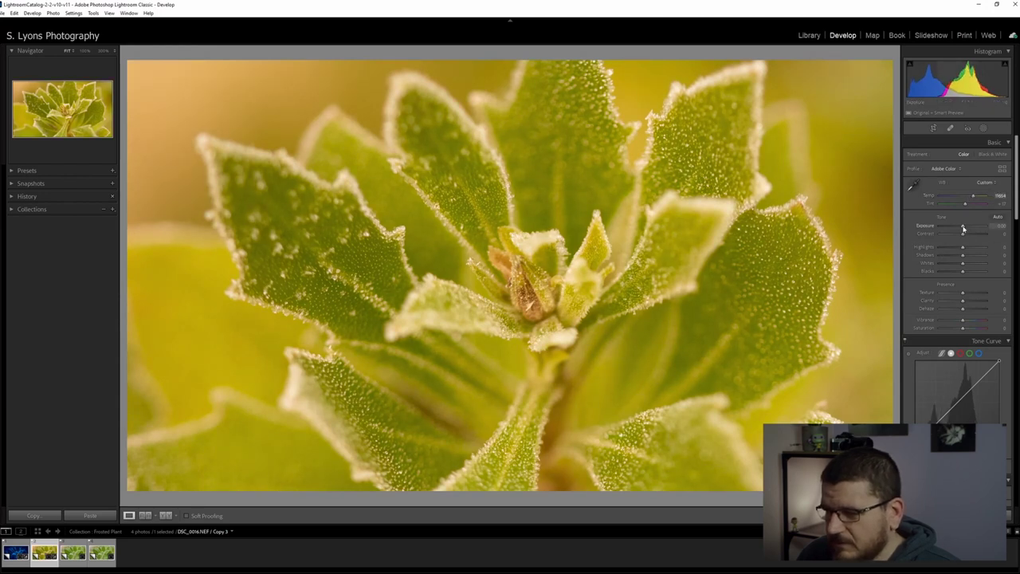
pyautogui.moveTo(963, 228); pyautogui.dragTo(965, 229)
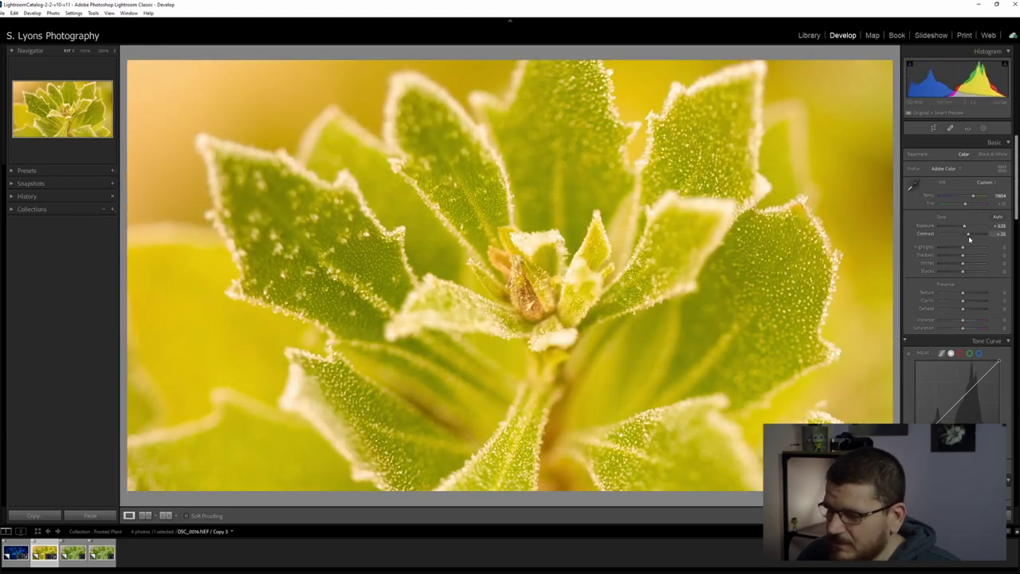
pyautogui.moveTo(958, 235)
pyautogui.mouseDown()
pyautogui.moveTo(948, 236)
pyautogui.moveTo(960, 235)
pyautogui.mouseUp()
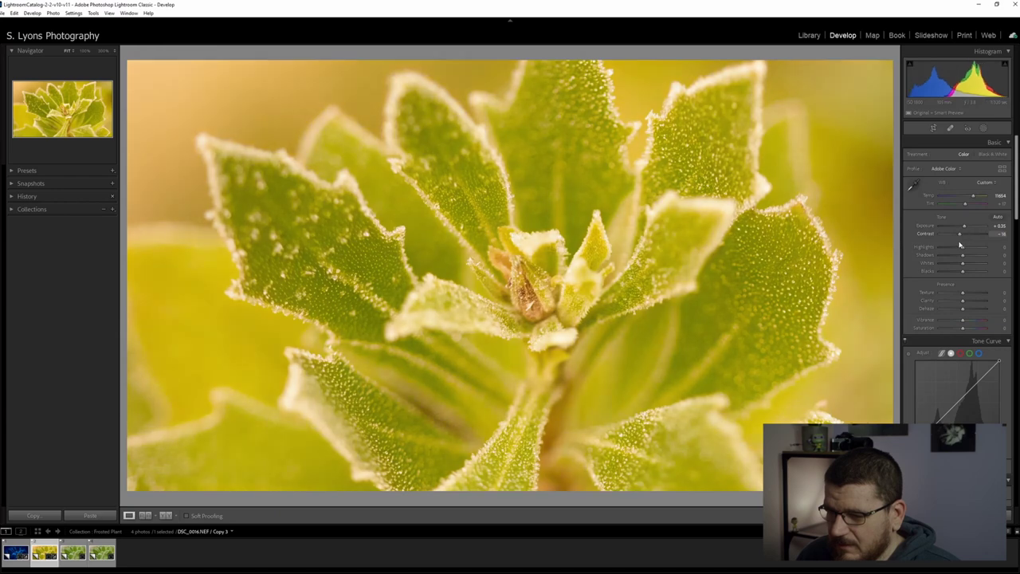
pyautogui.doubleClick(962, 234)
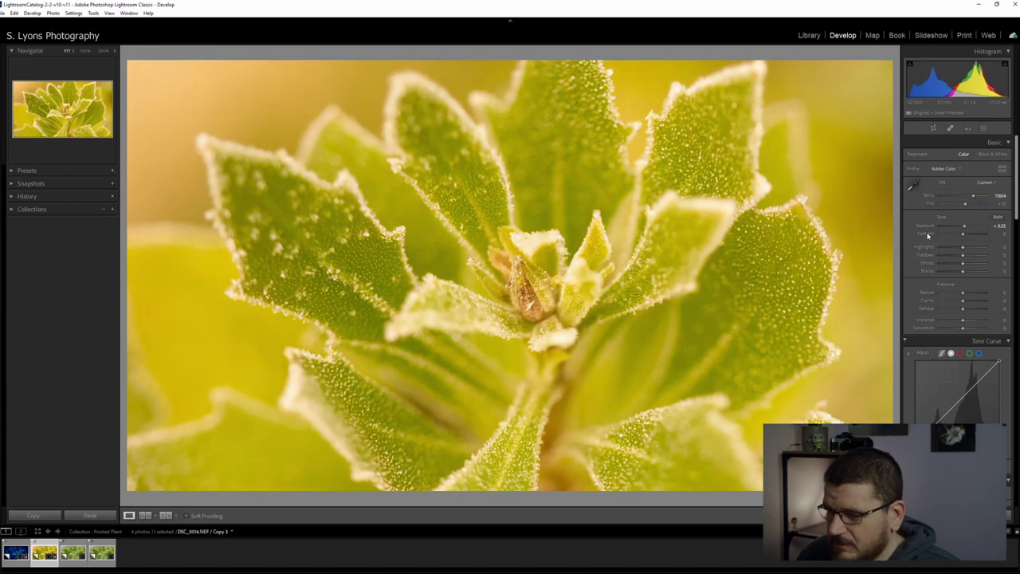
pyautogui.moveTo(962, 248); pyautogui.dragTo(955, 276)
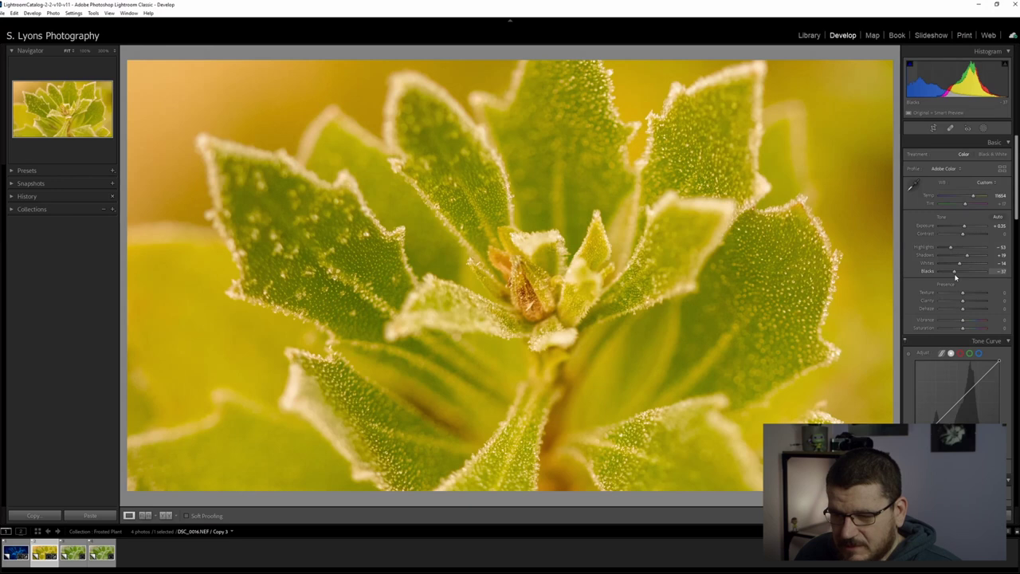
pyautogui.moveTo(955, 277); pyautogui.dragTo(957, 277)
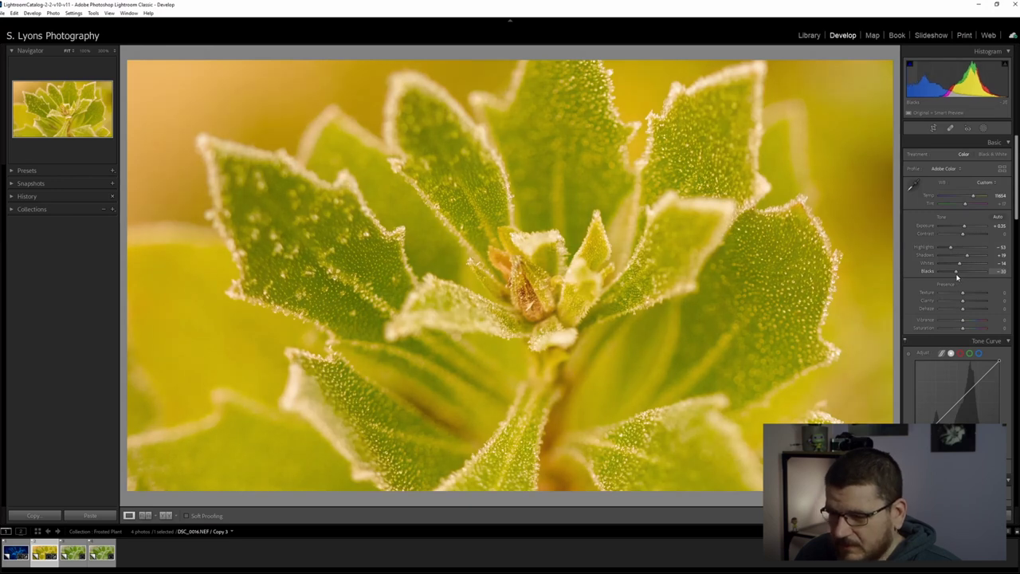
pyautogui.scroll(-3, 917, 287)
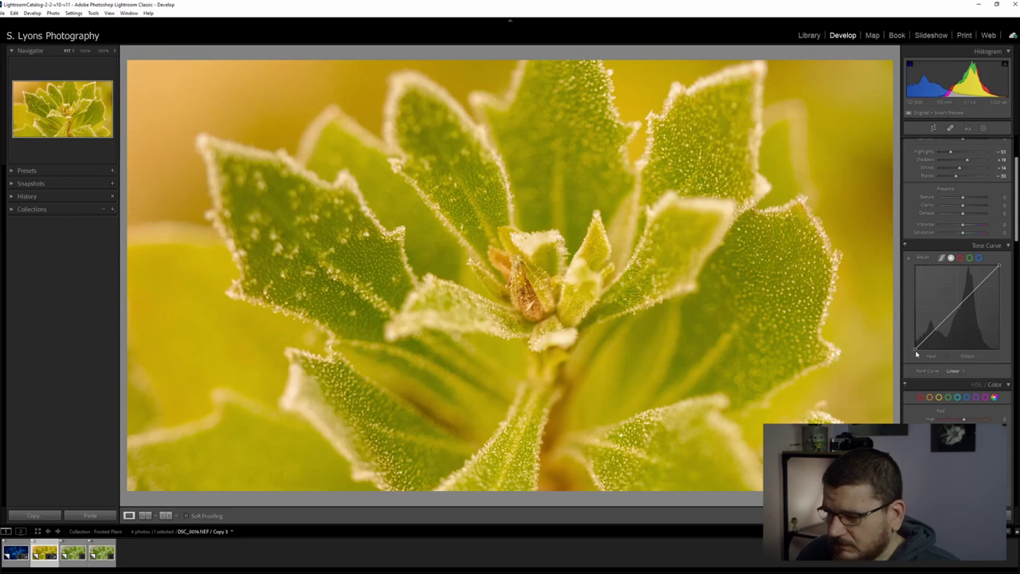
# Make an S-curve on the overall tone curve: fade the blacks, lower the white point, deepen the shadows
pyautogui.moveTo(915, 349); pyautogui.dragTo(916, 336)
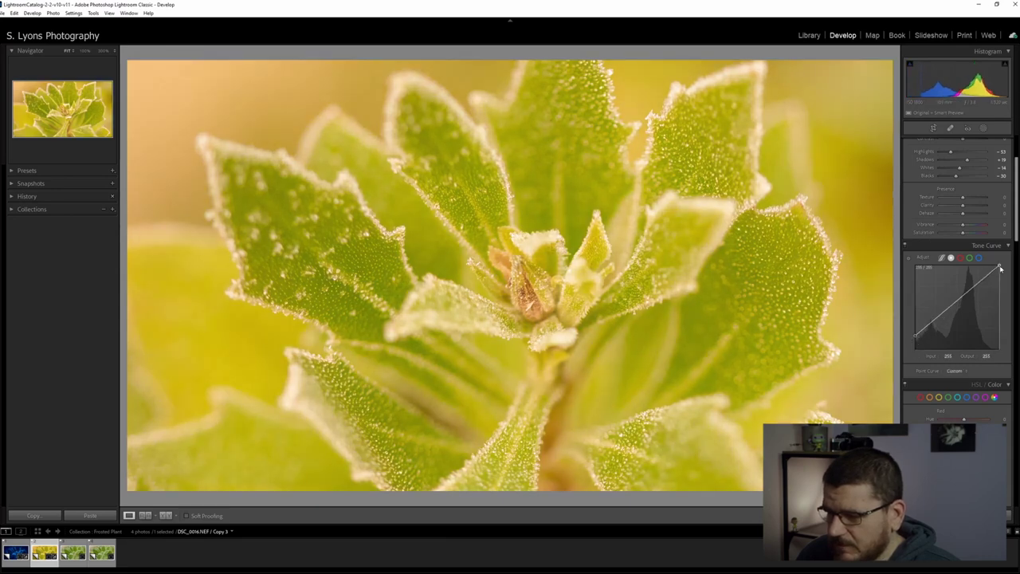
pyautogui.moveTo(998, 268)
pyautogui.mouseDown()
pyautogui.moveTo(999, 283)
pyautogui.moveTo(984, 283)
pyautogui.mouseUp()
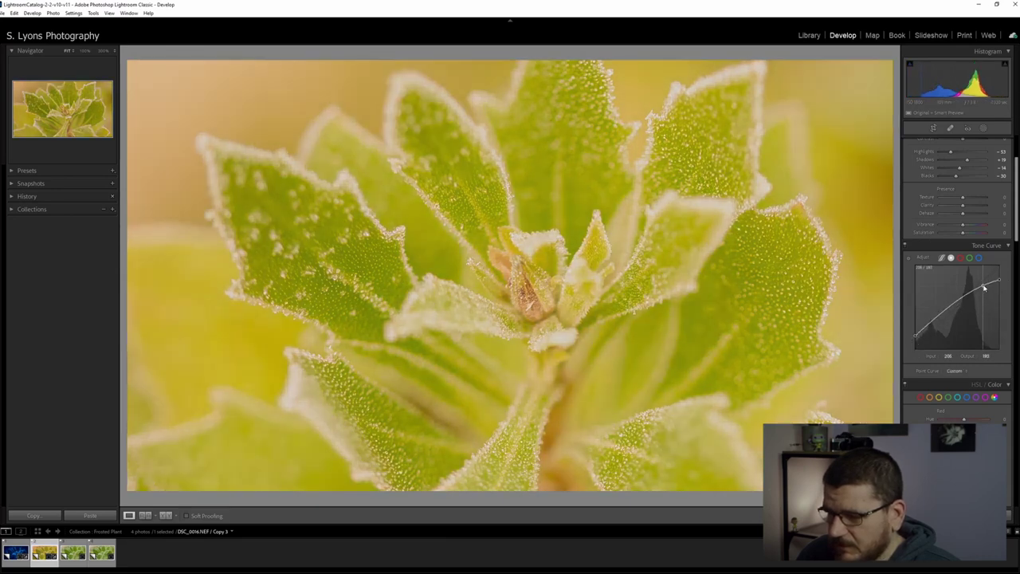
pyautogui.click(939, 325)
pyautogui.moveTo(939, 325); pyautogui.dragTo(943, 338)
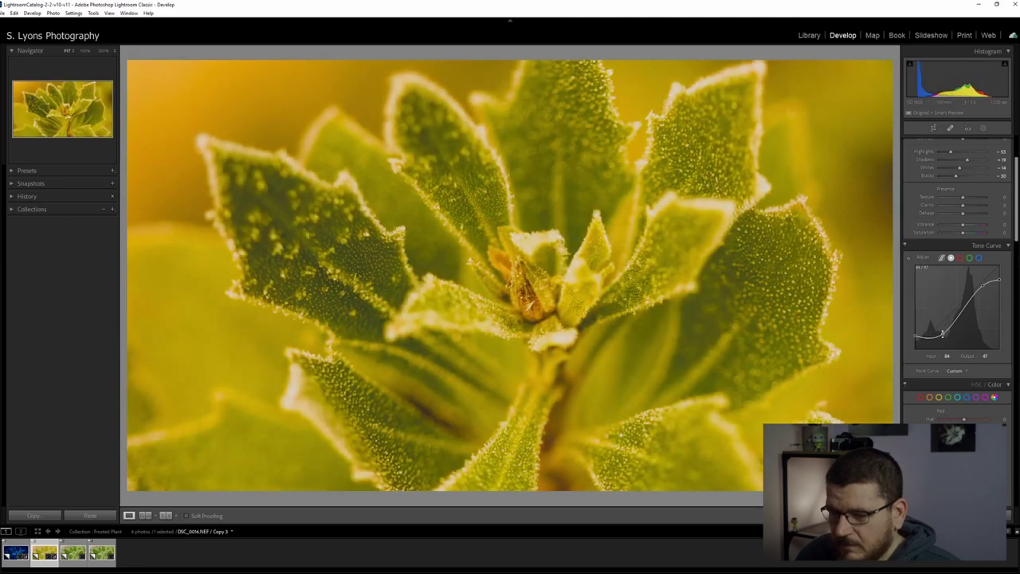
# Cool the white balance slightly, bringing Temp down to 9258
pyautogui.scroll(-3, 926, 213)
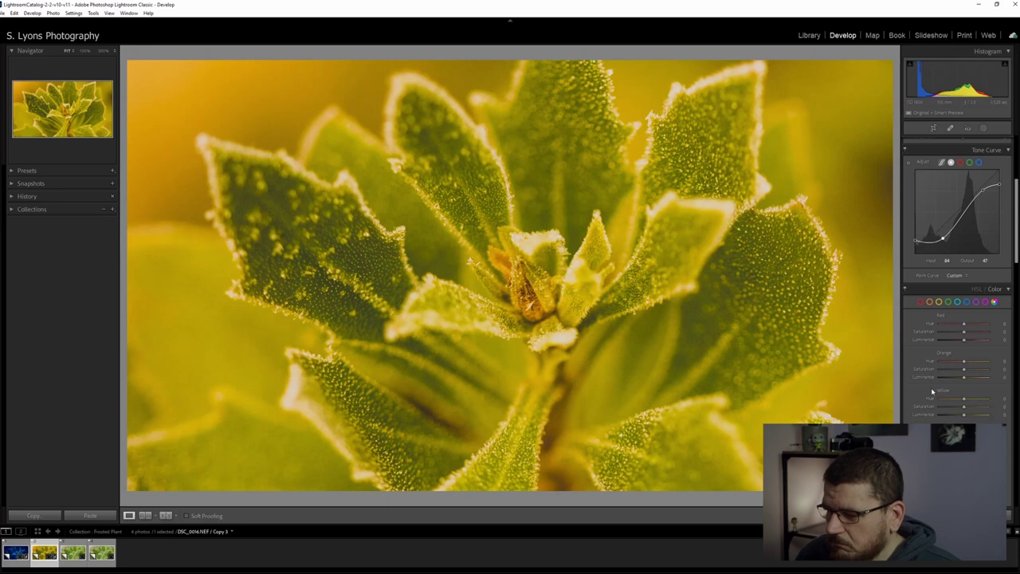
pyautogui.scroll(-3, 921, 365)
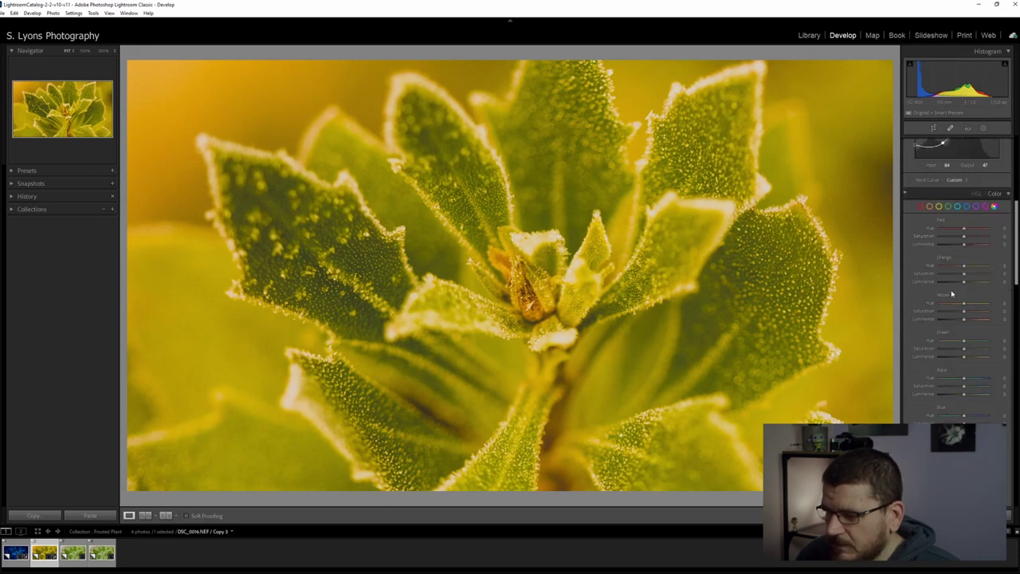
pyautogui.scroll(6, 956, 239)
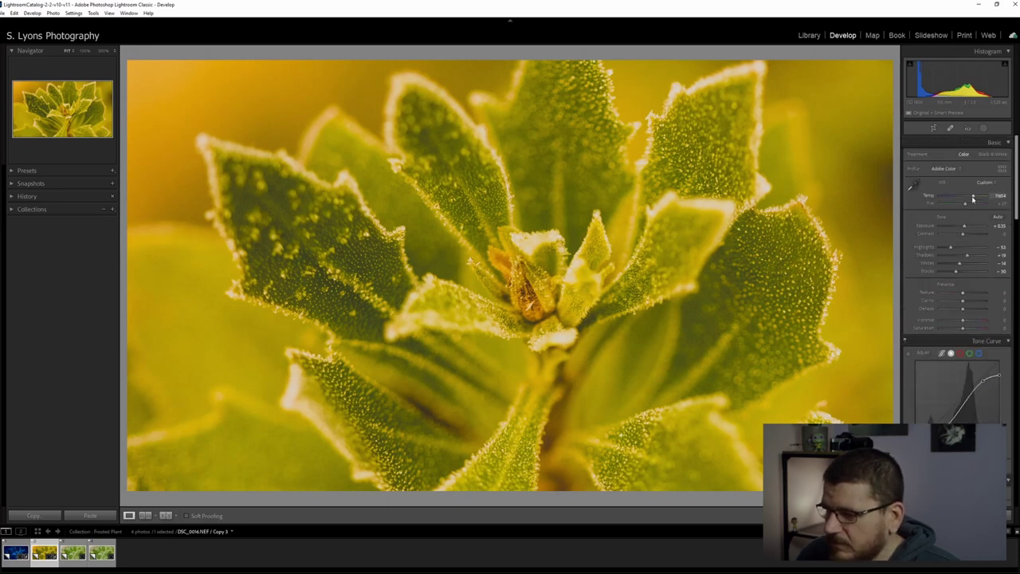
pyautogui.moveTo(973, 198); pyautogui.dragTo(970, 199)
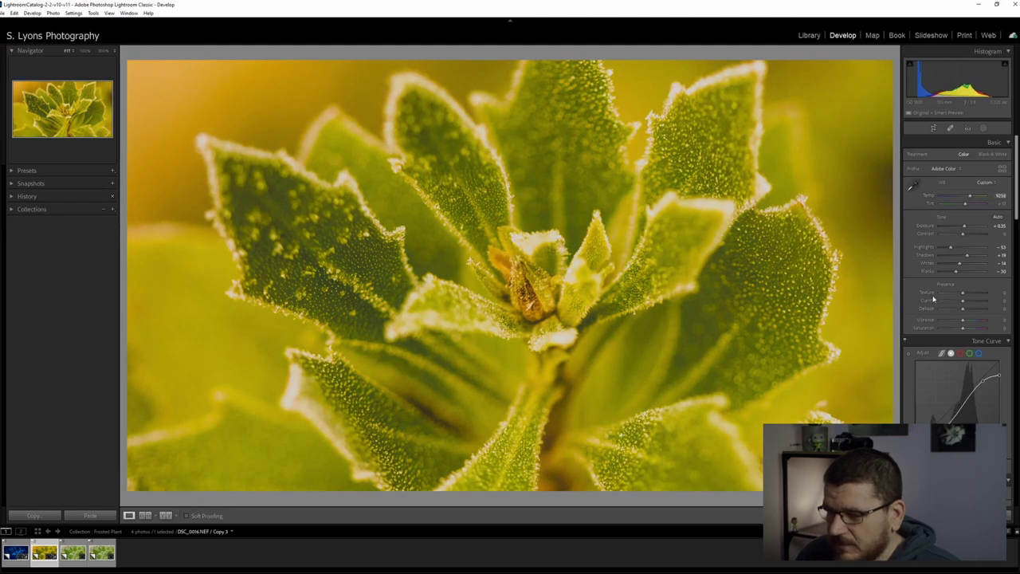
# In HSL, cut Green saturation to -42, darken the greens, and set Yellow hue -18 and Orange hue +7
pyautogui.scroll(-8, 919, 296)
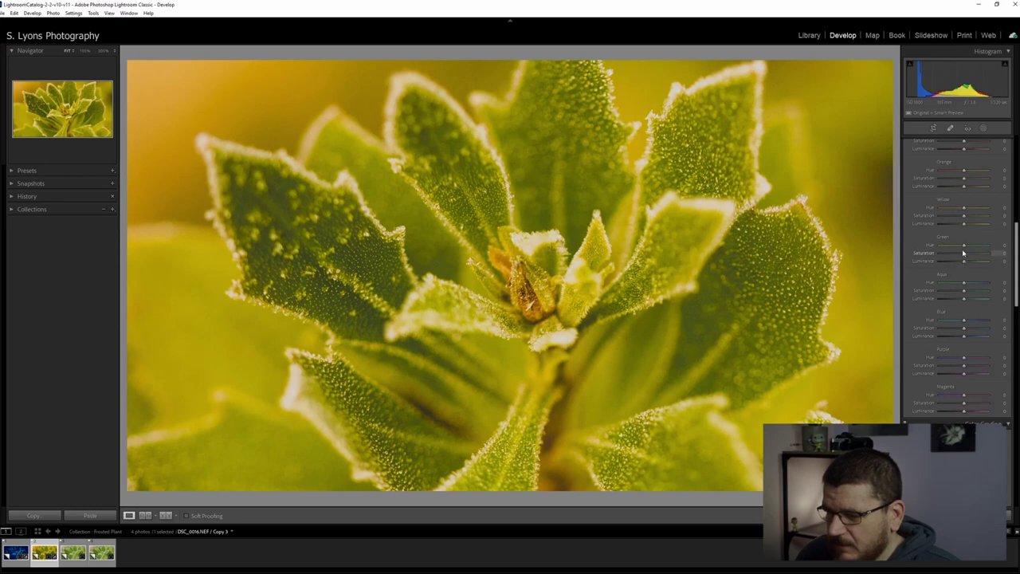
pyautogui.moveTo(963, 217); pyautogui.dragTo(947, 266)
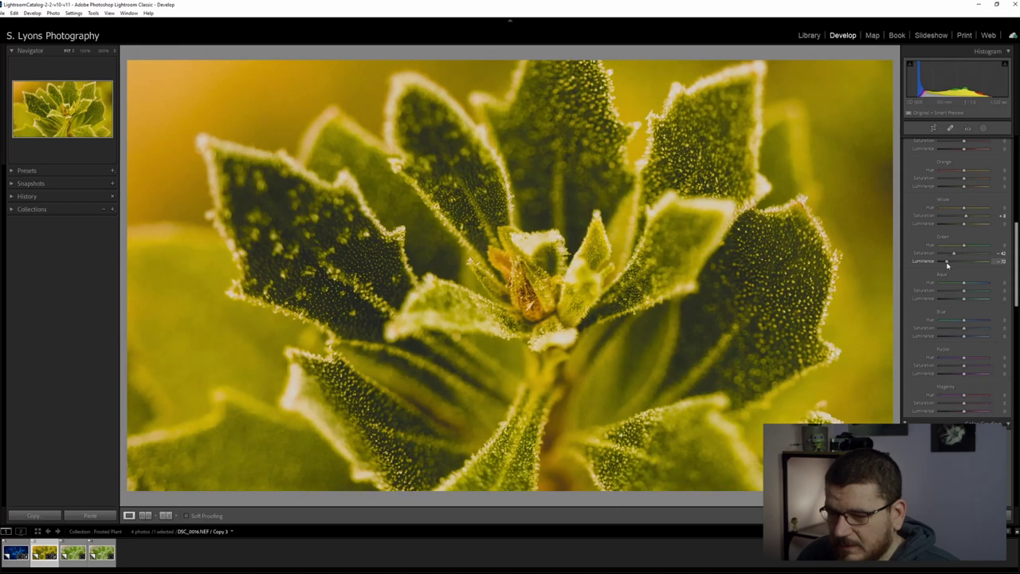
pyautogui.scroll(3, 945, 264)
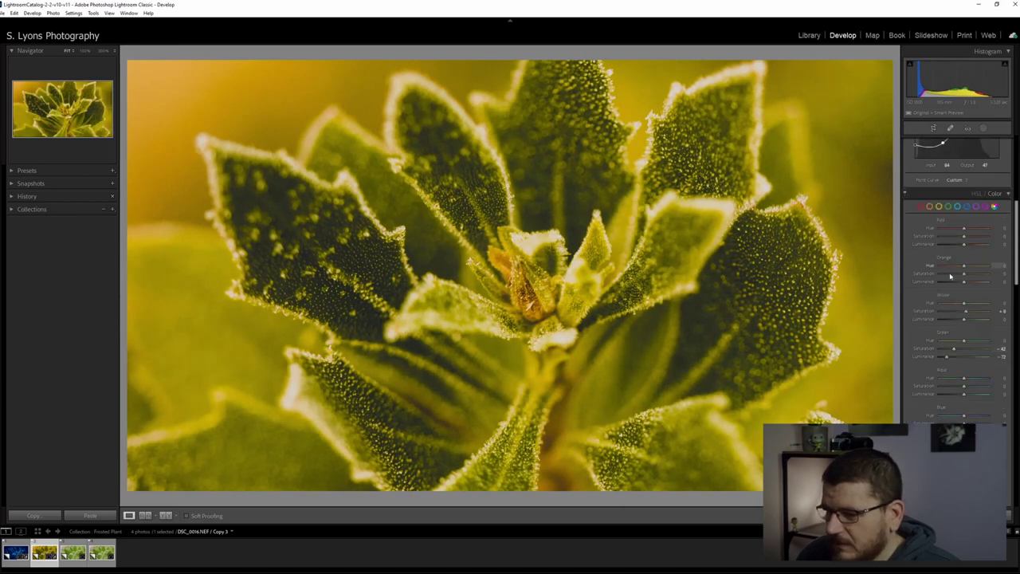
pyautogui.moveTo(965, 304)
pyautogui.mouseDown()
pyautogui.moveTo(954, 306)
pyautogui.moveTo(962, 307)
pyautogui.mouseUp()
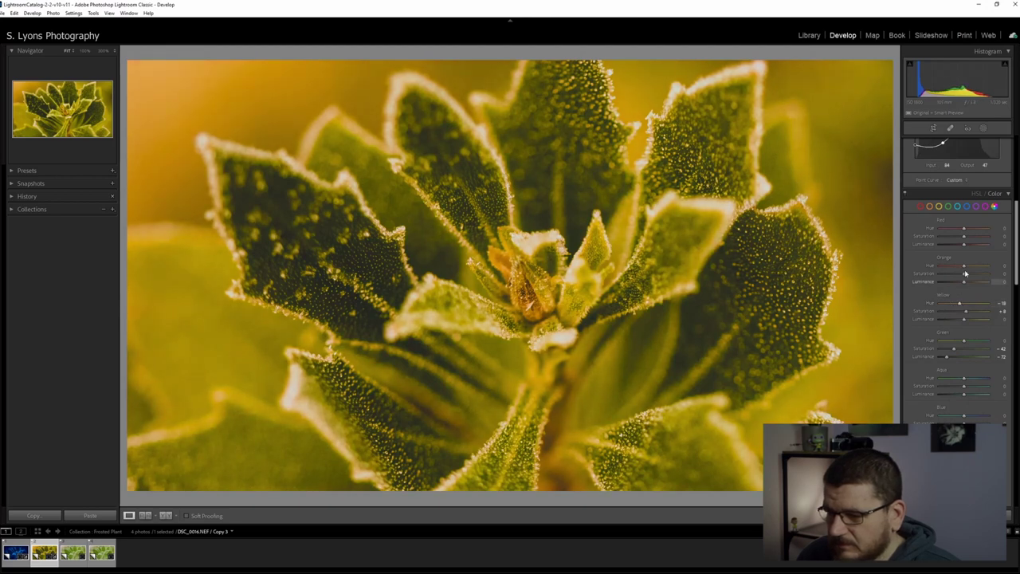
pyautogui.moveTo(964, 266); pyautogui.dragTo(968, 269)
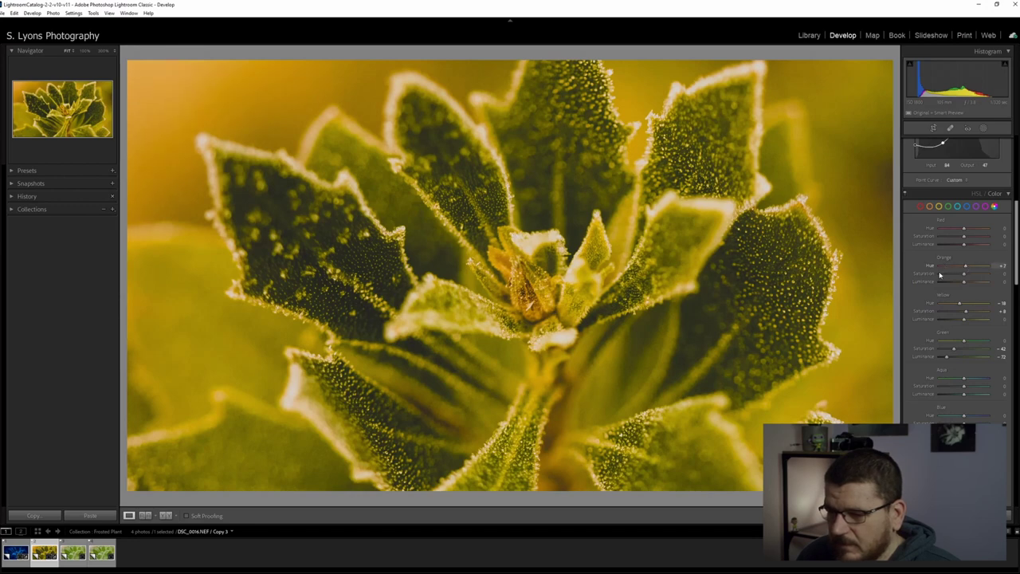
pyautogui.scroll(-10, 964, 275)
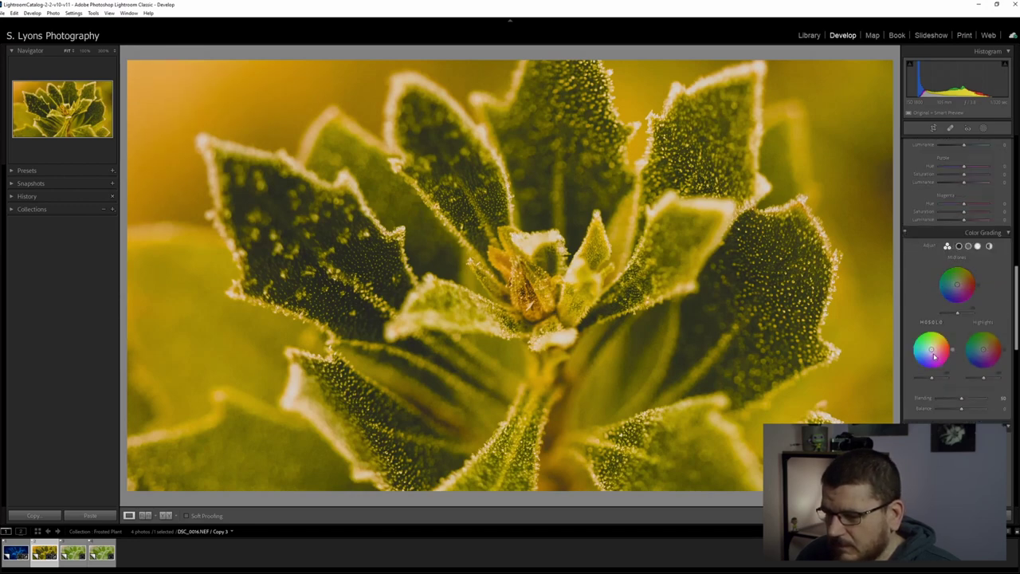
# In Color Grading, tint the shadows warm orange and shift the highlights tint toward yellow
pyautogui.moveTo(932, 351); pyautogui.dragTo(934, 346)
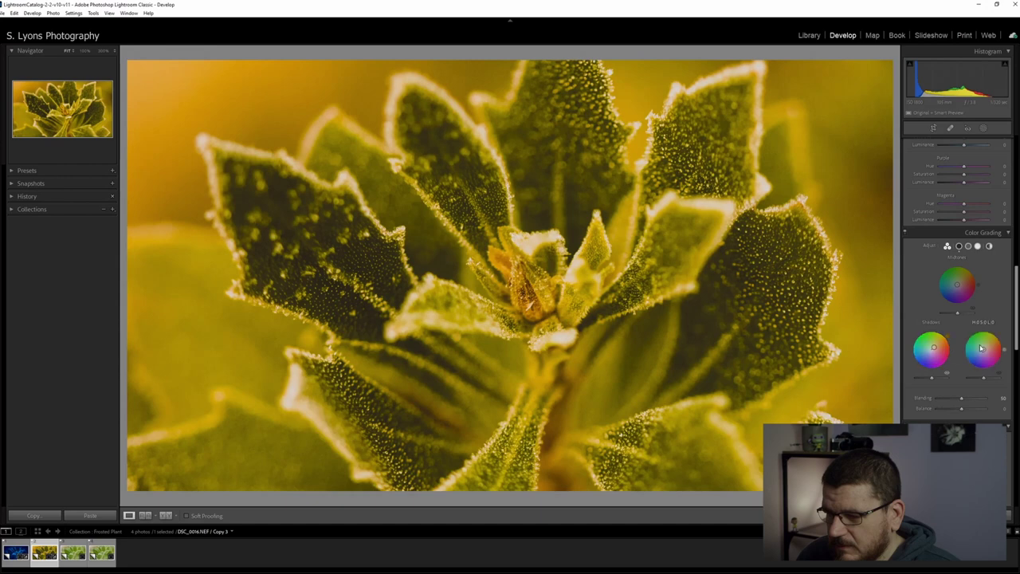
pyautogui.moveTo(986, 352); pyautogui.dragTo(985, 348)
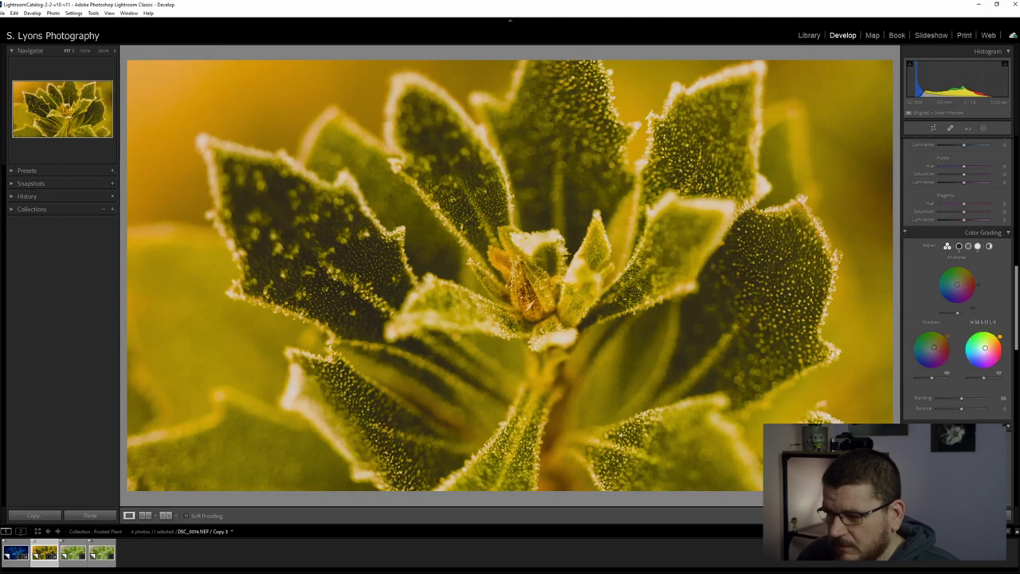
pyautogui.moveTo(985, 348); pyautogui.dragTo(984, 348)
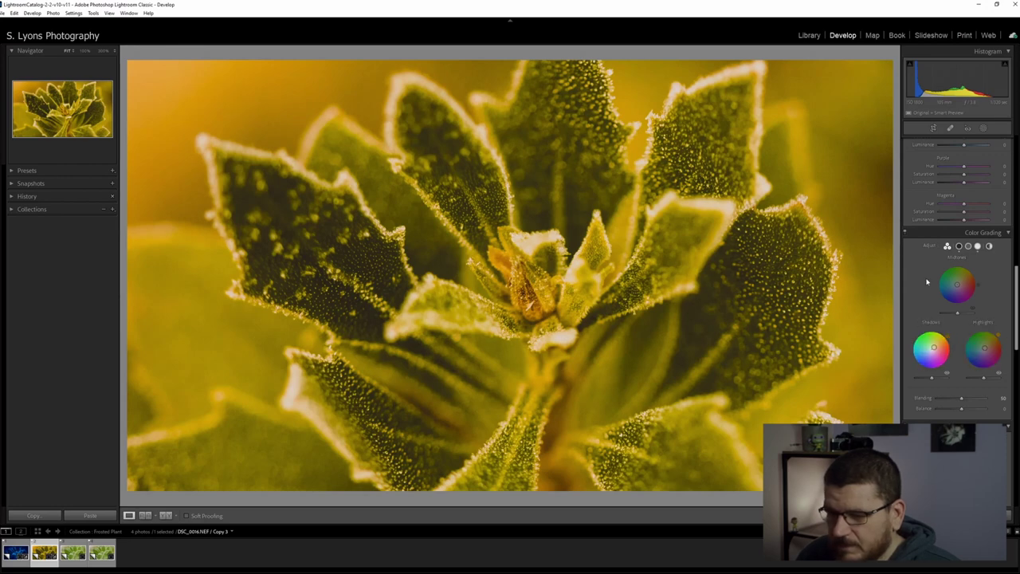
pyautogui.scroll(-5, 956, 353)
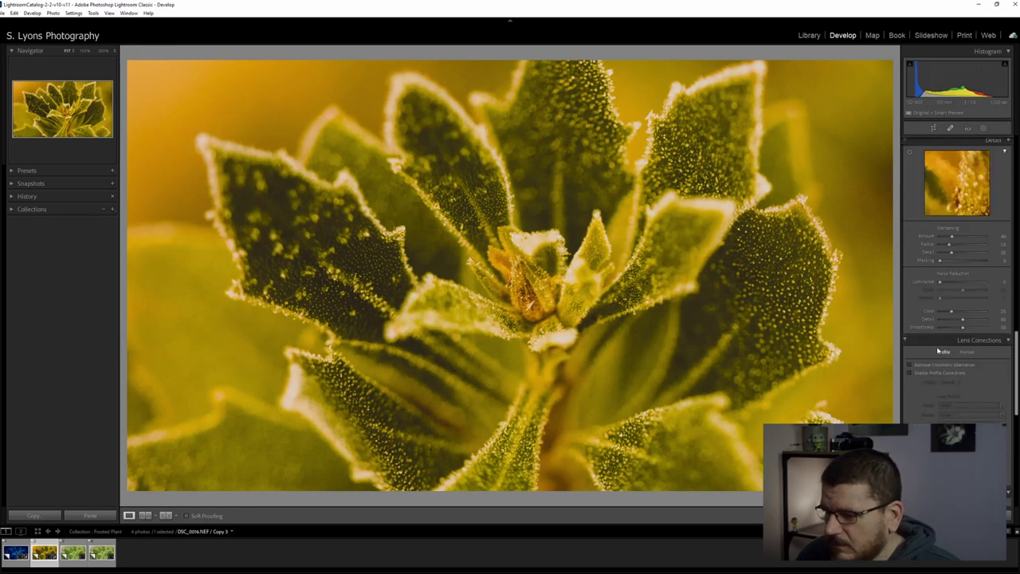
pyautogui.scroll(5, 922, 306)
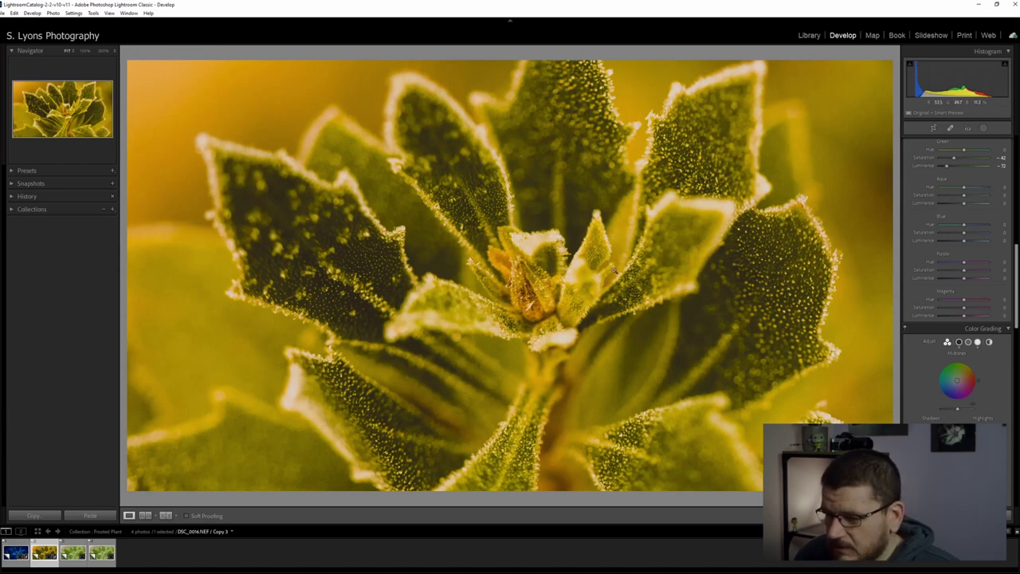
# Compare the golden version against the original, then select Copy 4
pyautogui.press('\\')
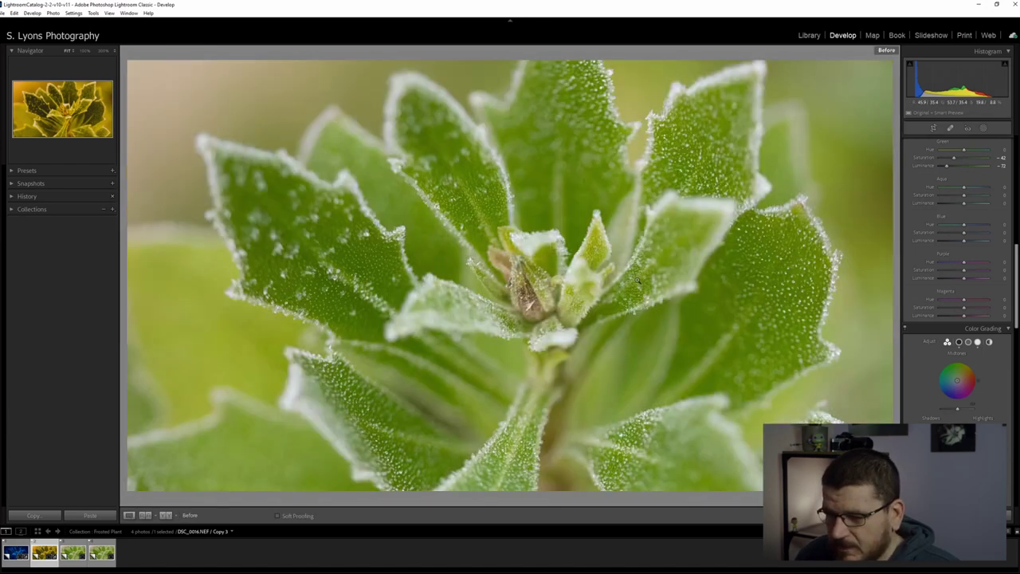
pyautogui.press('\\')
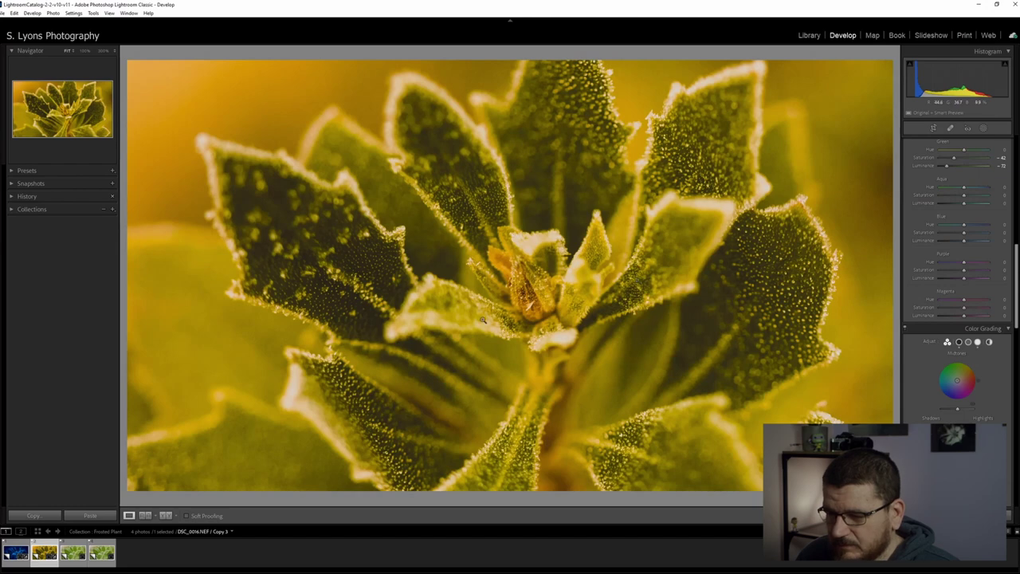
pyautogui.press('Right')
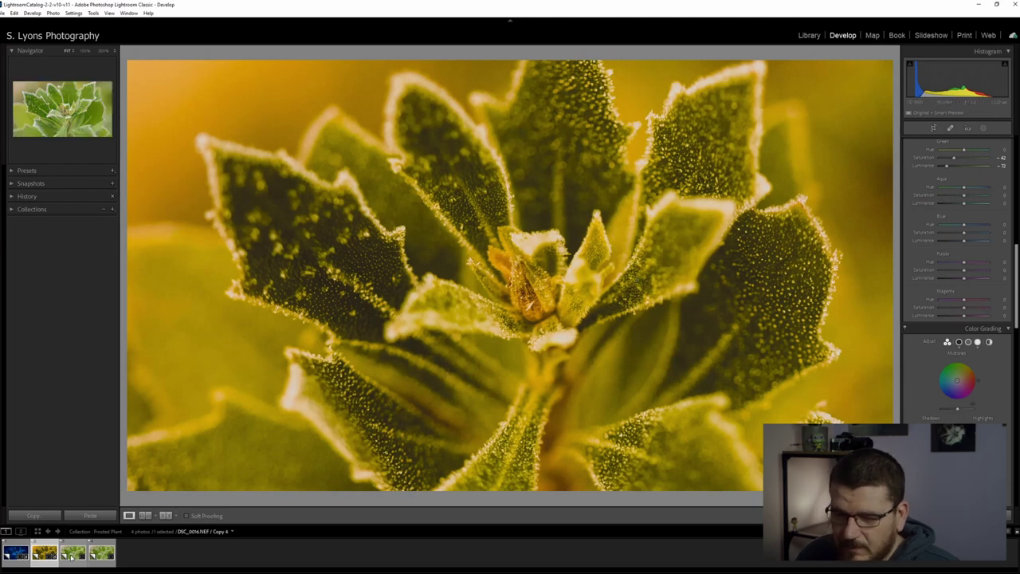
# On Copy 4, fine-tune Exposure, raise Contrast to about +48 and Highlights to +58, and drop Shadows to -46
pyautogui.scroll(10, 927, 319)
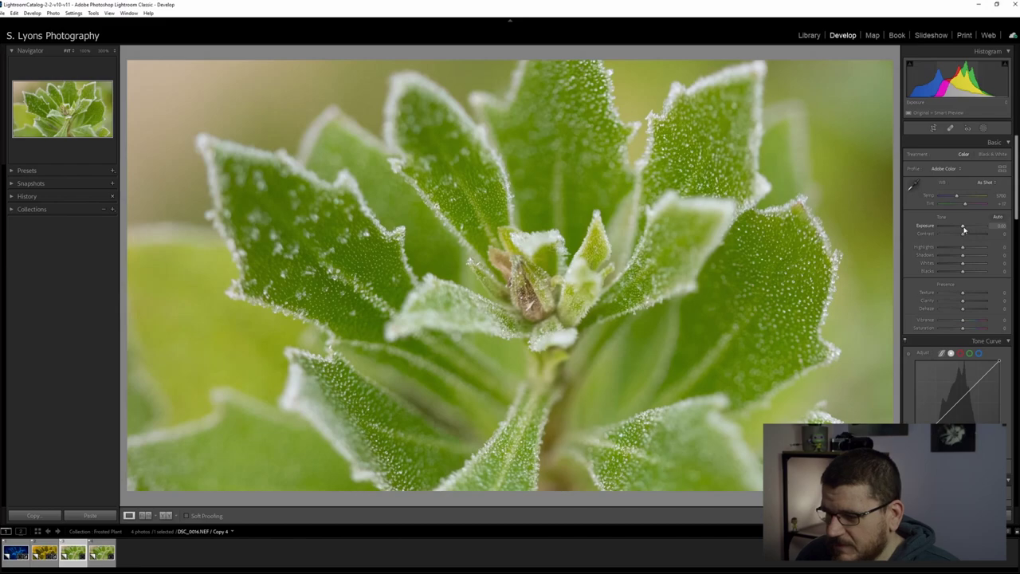
pyautogui.moveTo(963, 228)
pyautogui.mouseDown()
pyautogui.moveTo(954, 230)
pyautogui.moveTo(963, 228)
pyautogui.mouseUp()
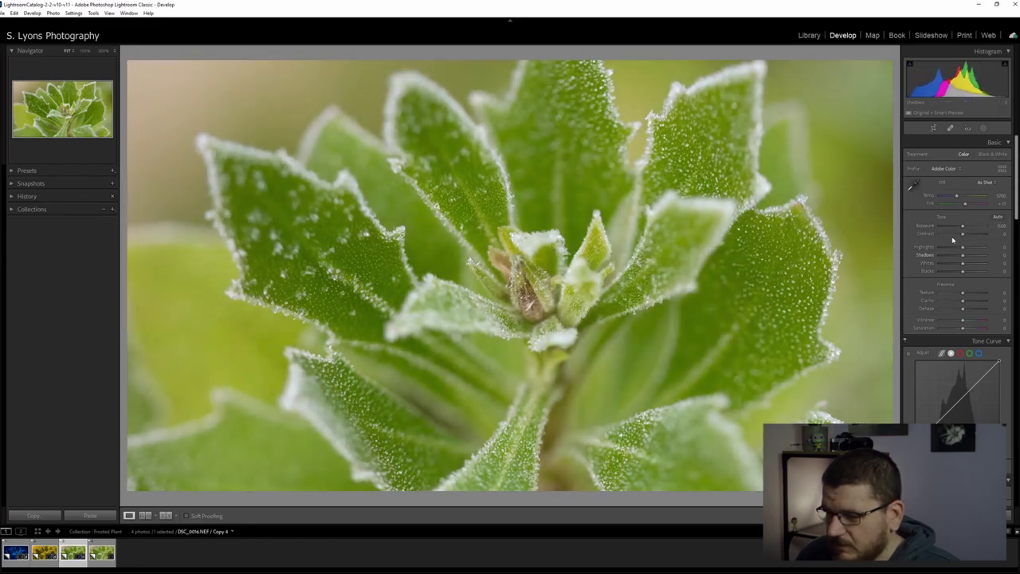
pyautogui.moveTo(964, 236)
pyautogui.mouseDown()
pyautogui.moveTo(983, 239)
pyautogui.moveTo(977, 250)
pyautogui.mouseUp()
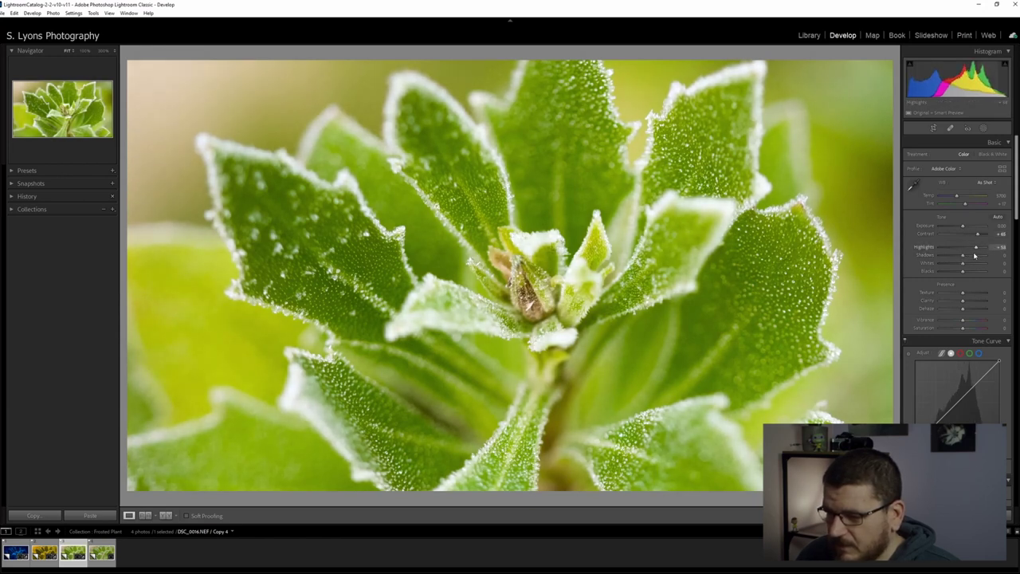
pyautogui.moveTo(962, 255)
pyautogui.mouseDown()
pyautogui.moveTo(953, 255)
pyautogui.moveTo(974, 263)
pyautogui.moveTo(954, 273)
pyautogui.mouseUp()
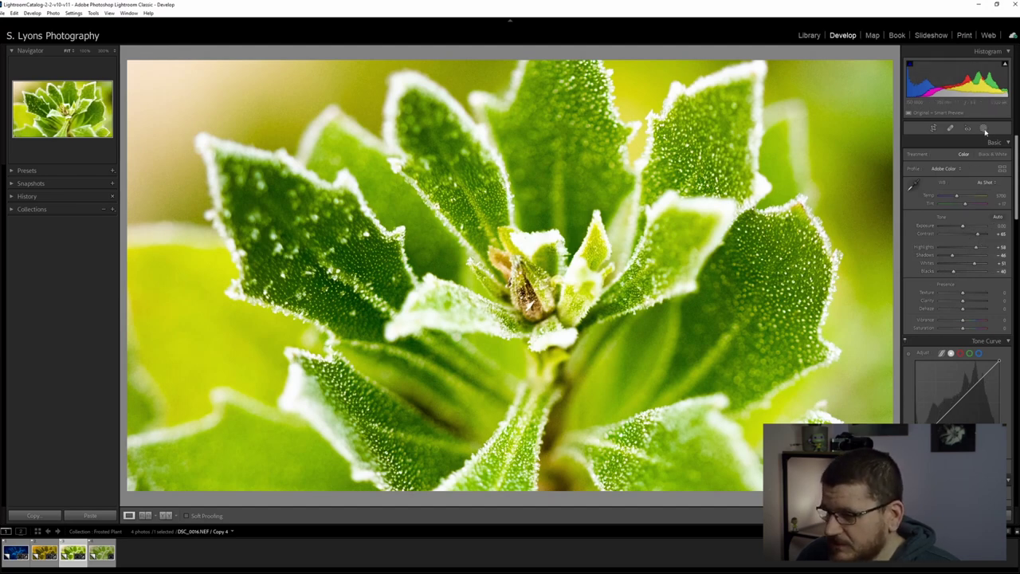
# Add an inverted radial gradient mask and lower its exposure to darken the surroundings
pyautogui.click(983, 128)
pyautogui.click(929, 198)
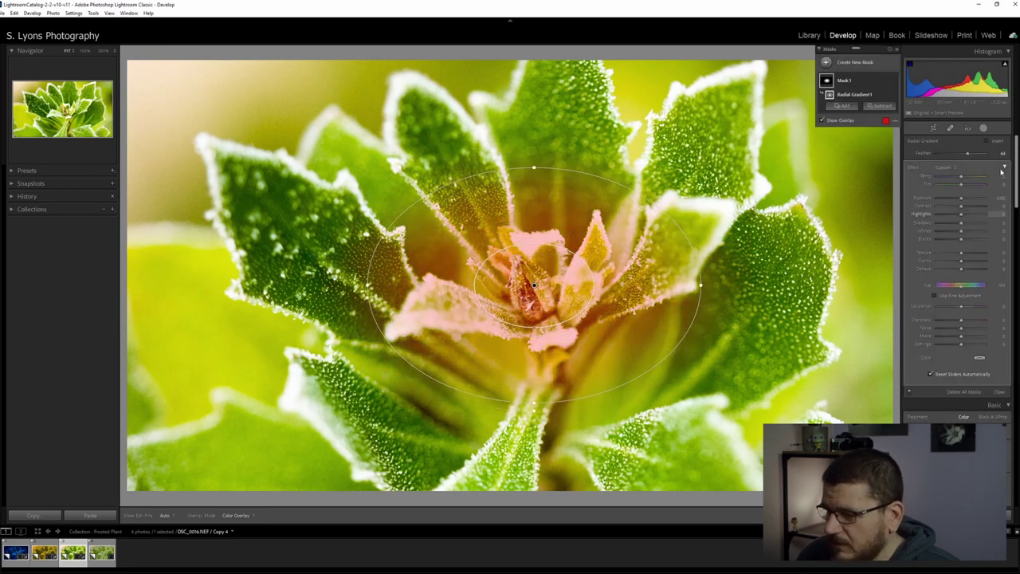
pyautogui.click(988, 140)
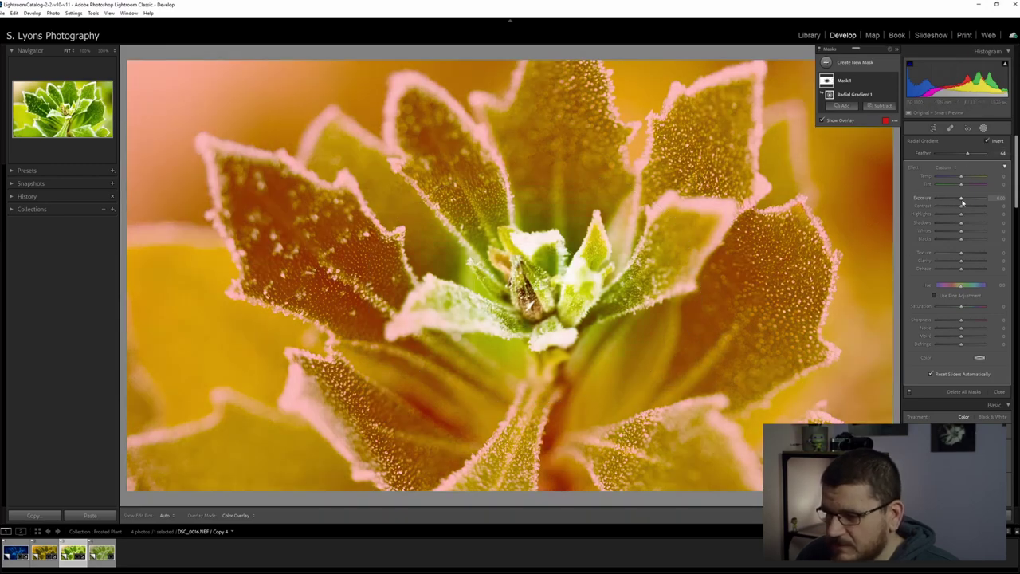
pyautogui.moveTo(962, 201); pyautogui.dragTo(959, 203)
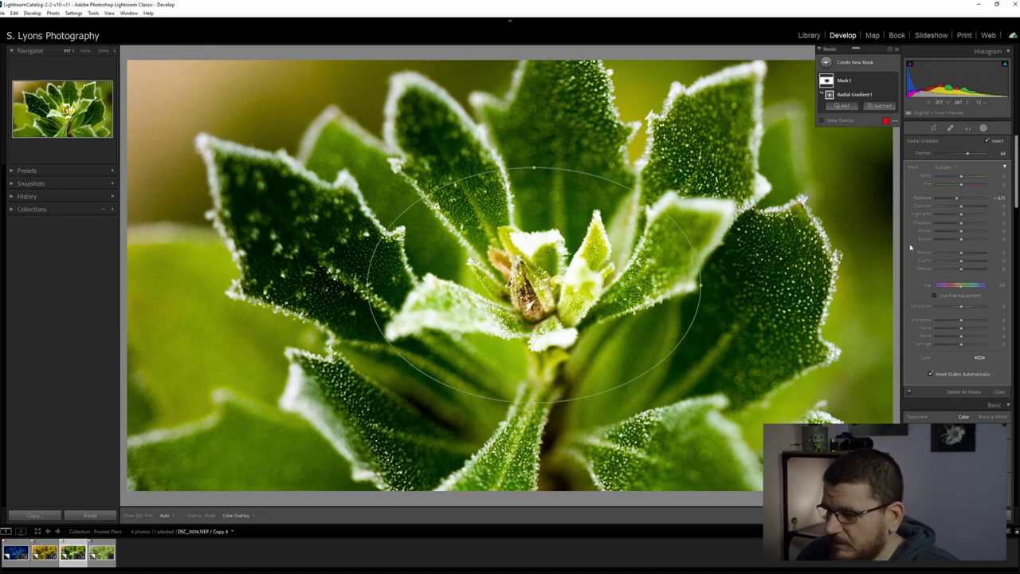
# Add a second inverted radial gradient centred on the flower, lowering exposure and clarity outside it
pyautogui.click(829, 62)
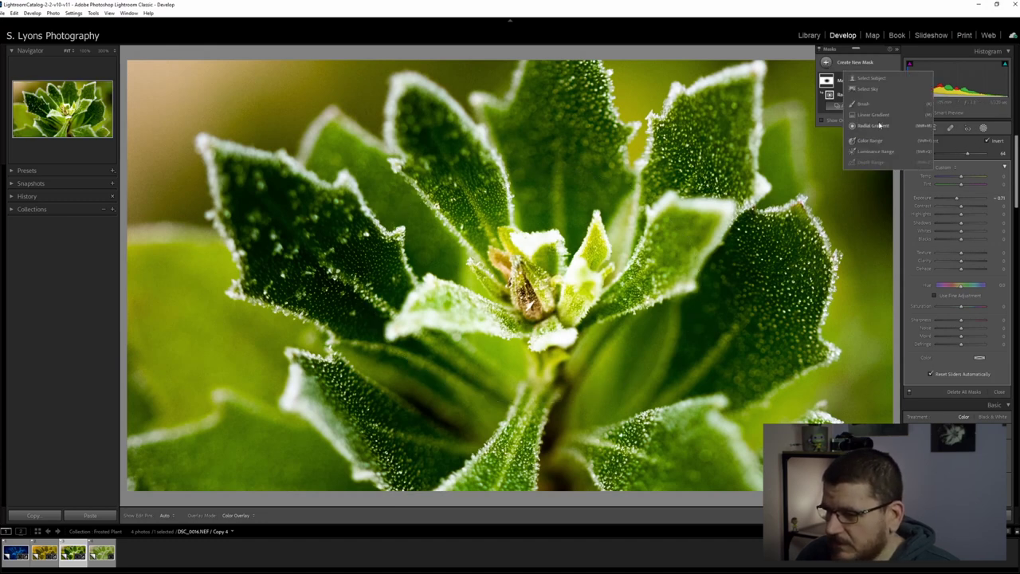
pyautogui.click(881, 121)
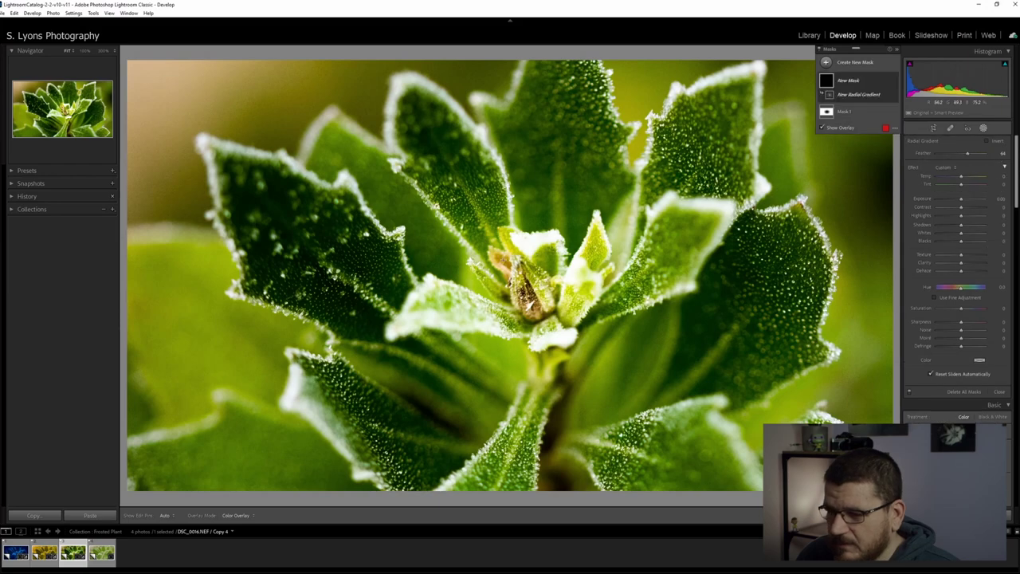
pyautogui.moveTo(370, 201); pyautogui.dragTo(630, 343)
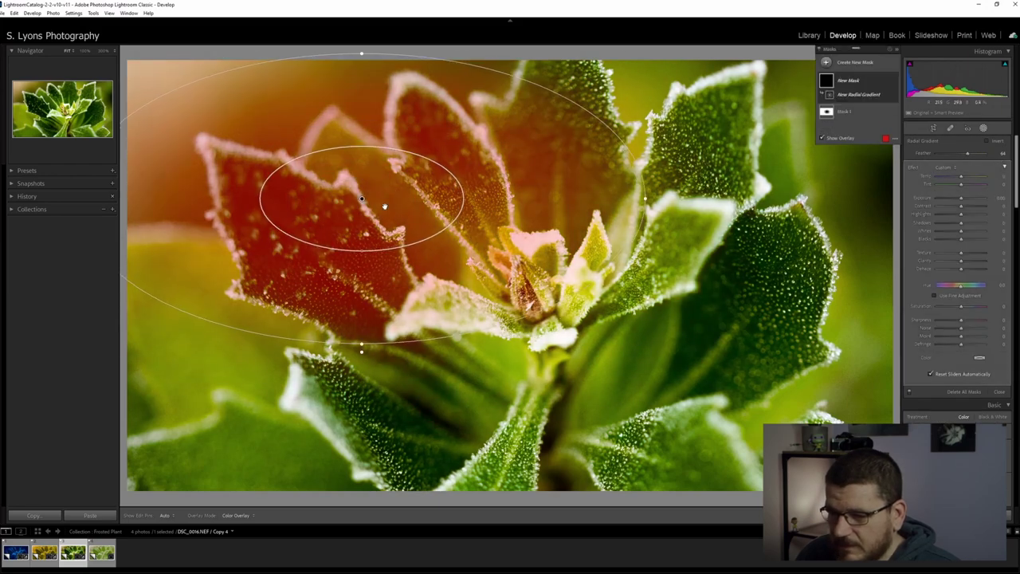
pyautogui.moveTo(407, 231); pyautogui.dragTo(573, 263)
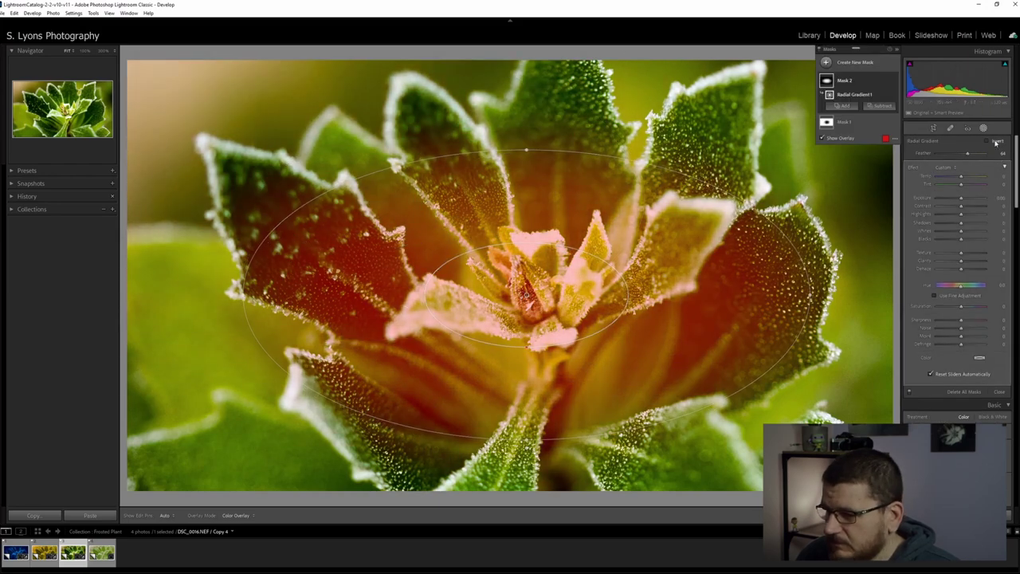
pyautogui.click(988, 142)
pyautogui.press('o')
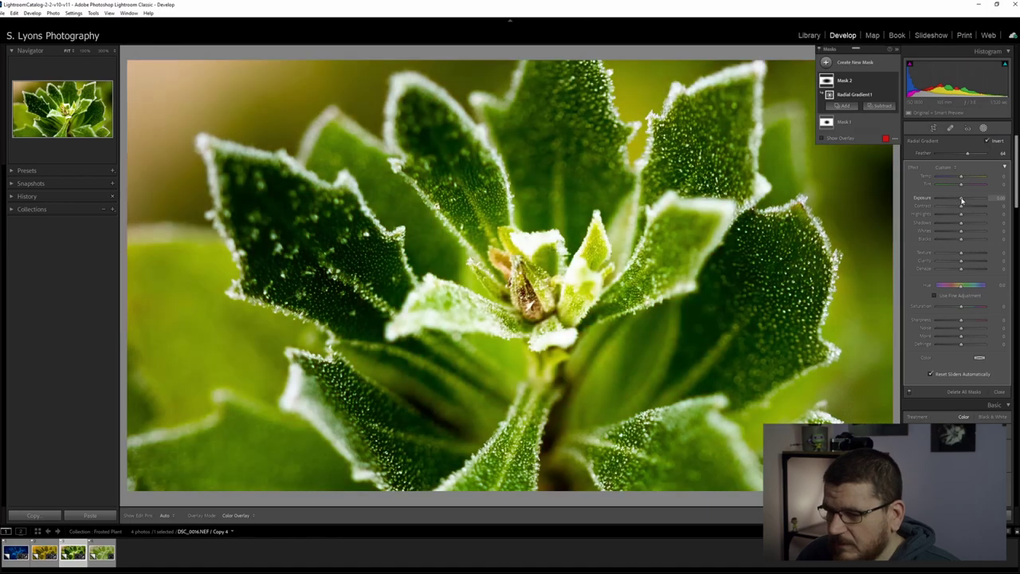
pyautogui.moveTo(962, 201)
pyautogui.mouseDown()
pyautogui.moveTo(946, 201)
pyautogui.moveTo(962, 202)
pyautogui.mouseUp()
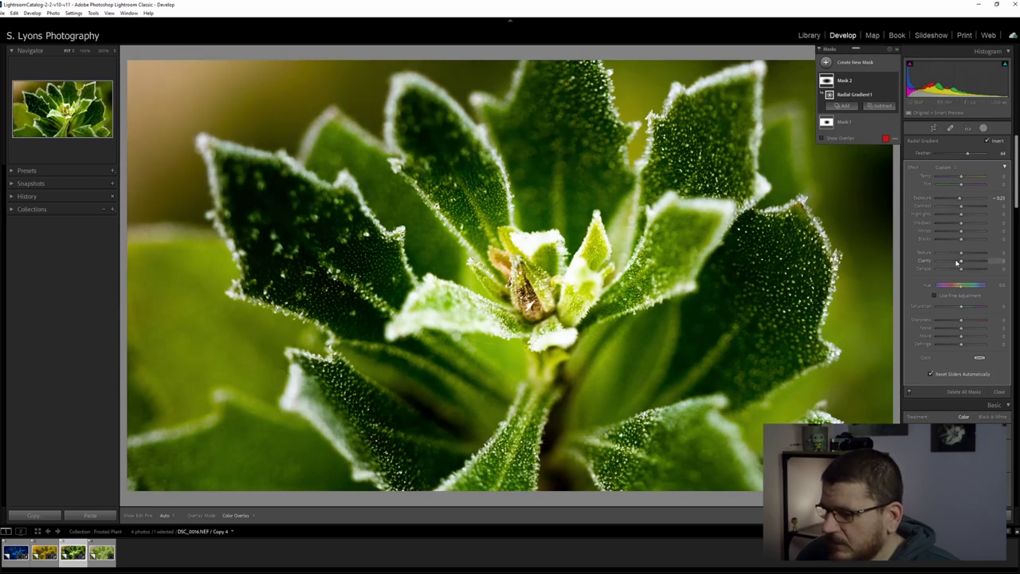
pyautogui.moveTo(960, 264); pyautogui.dragTo(949, 264)
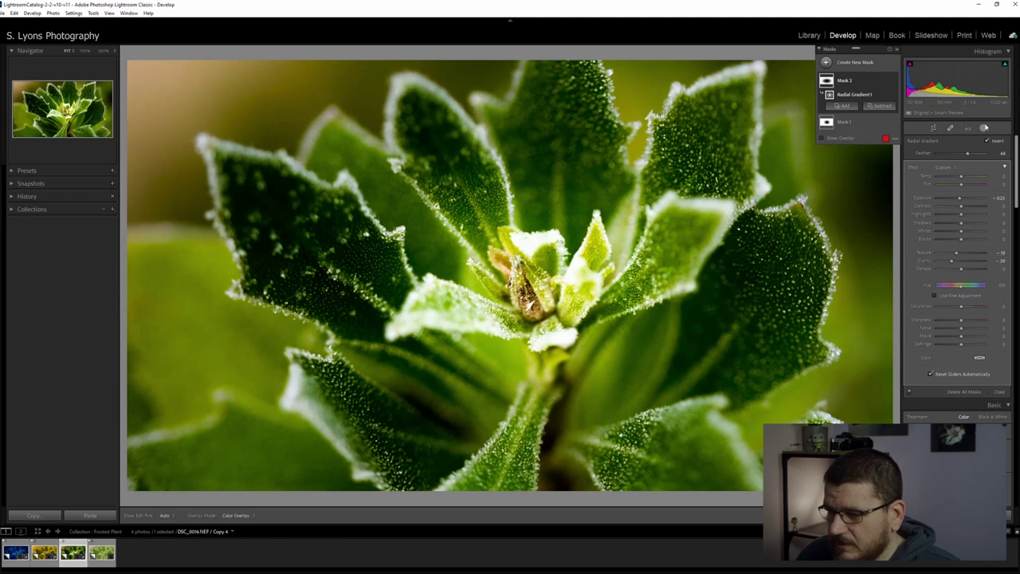
pyautogui.hotkey('shift', 'w')
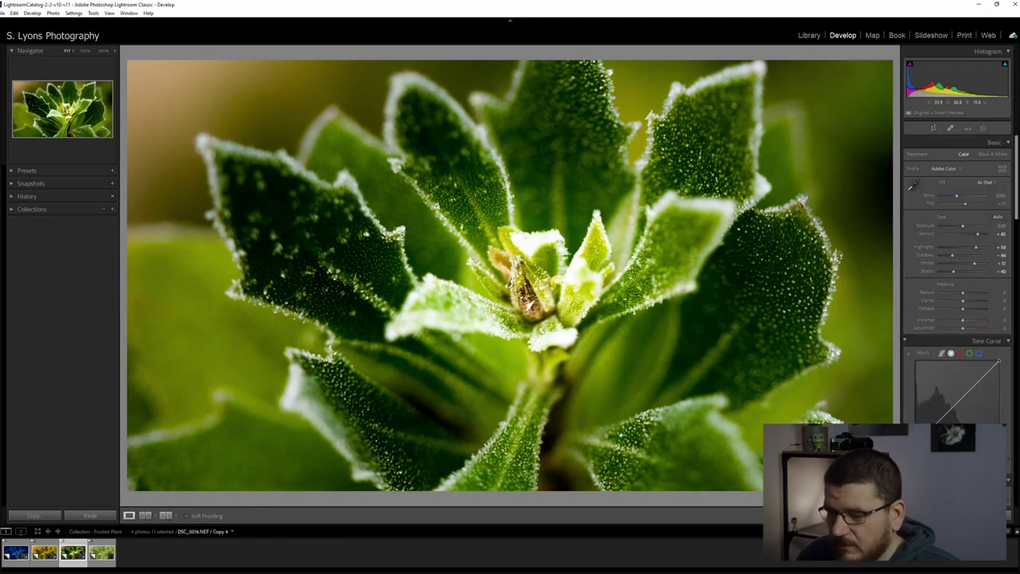
pyautogui.click(984, 129)
# Draw a linear gradient mask from the top-left corner, lower its exposure, and reposition it
pyautogui.click(854, 62)
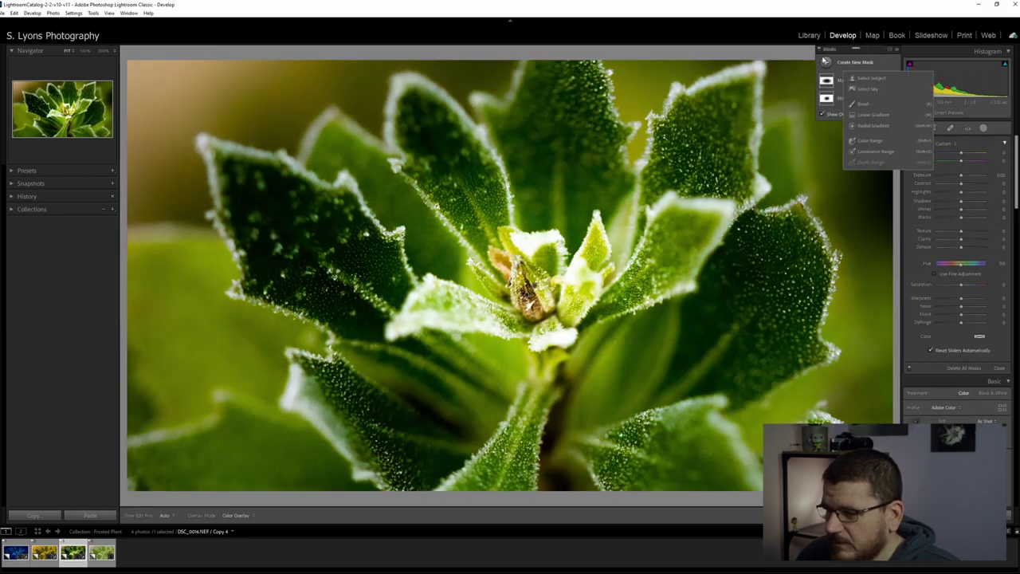
pyautogui.click(860, 141)
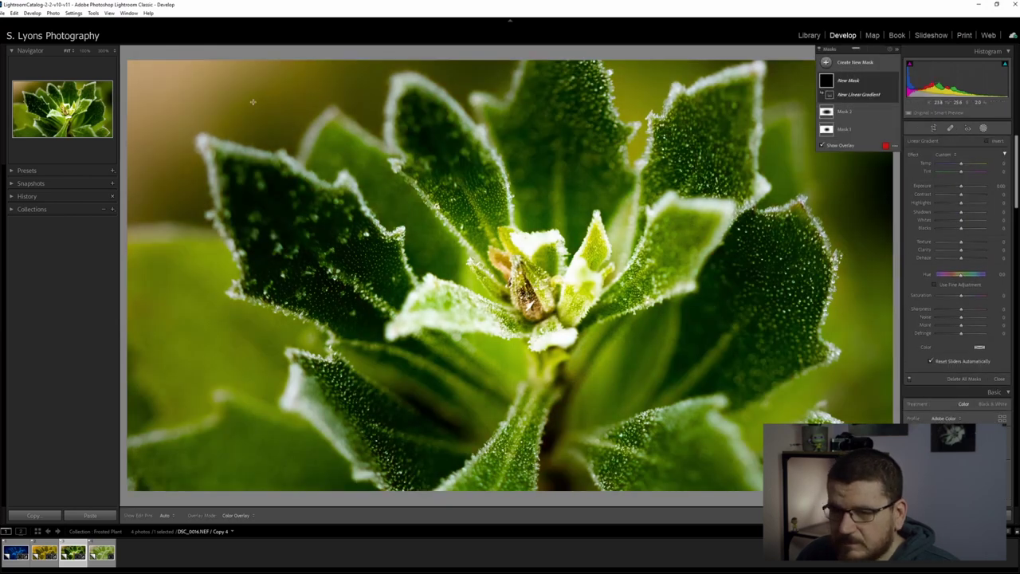
pyautogui.moveTo(237, 97); pyautogui.dragTo(475, 408)
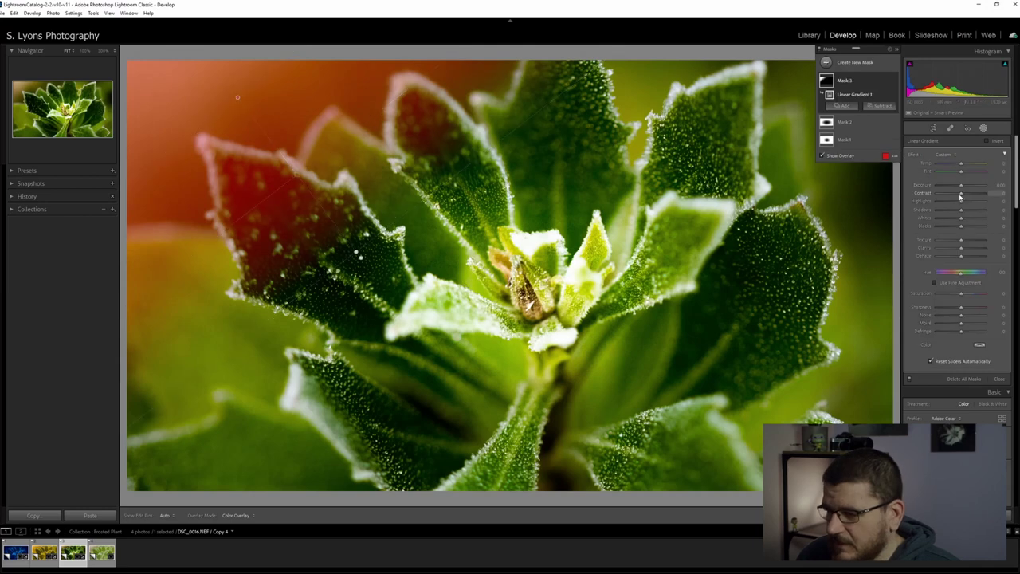
pyautogui.moveTo(962, 187); pyautogui.dragTo(953, 188)
pyautogui.moveTo(360, 254); pyautogui.dragTo(436, 358)
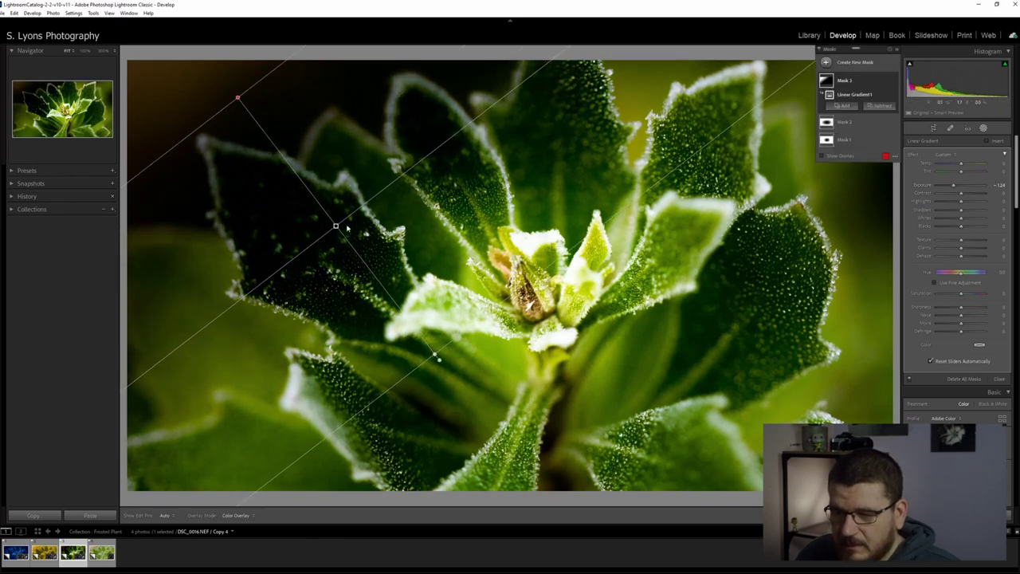
pyautogui.moveTo(336, 225); pyautogui.dragTo(365, 208)
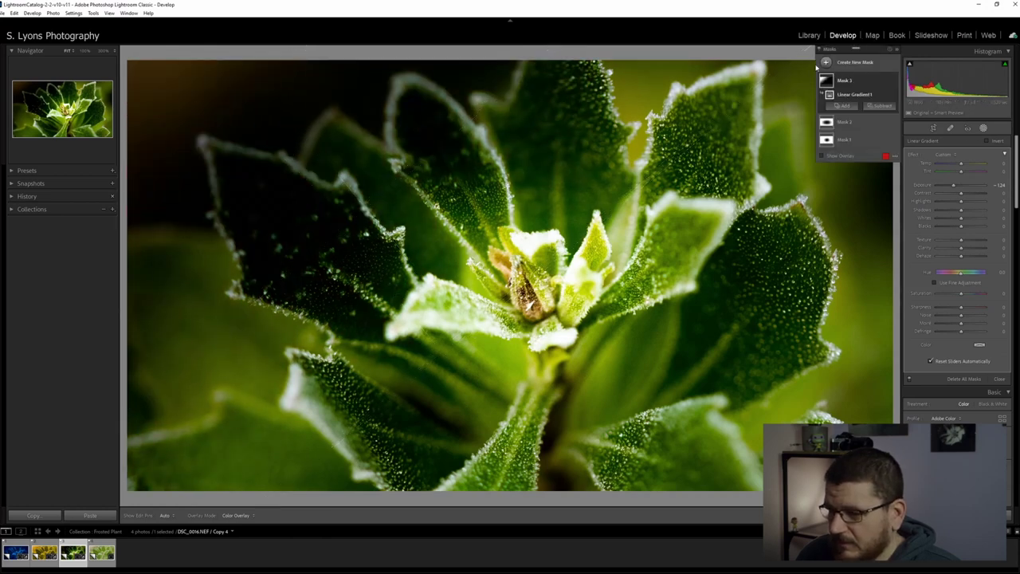
# Add another linear gradient over the top-left corner with exposure about -1.3, then close masking
pyautogui.click(877, 121)
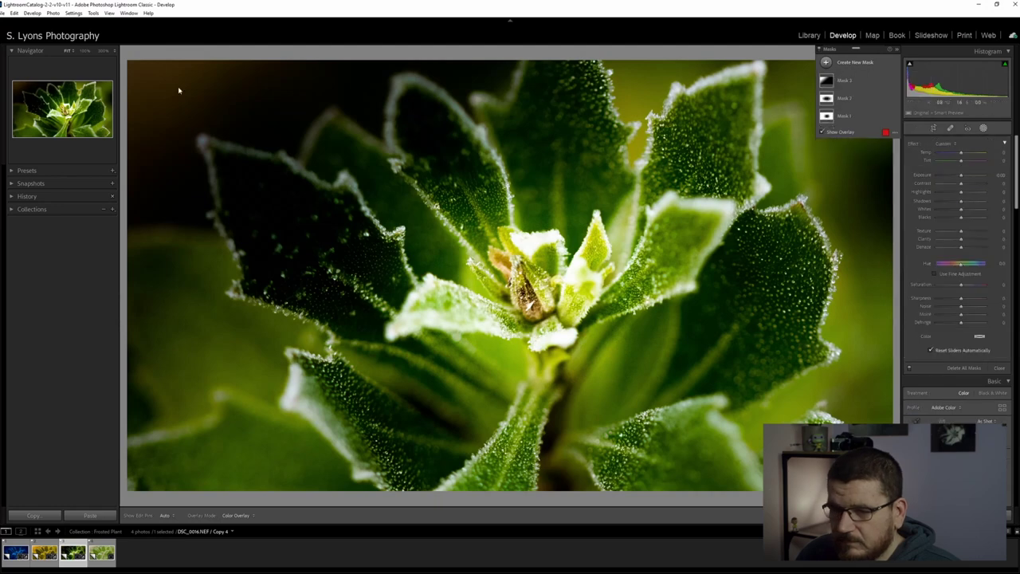
pyautogui.press('m')
pyautogui.moveTo(155, 72); pyautogui.dragTo(229, 171)
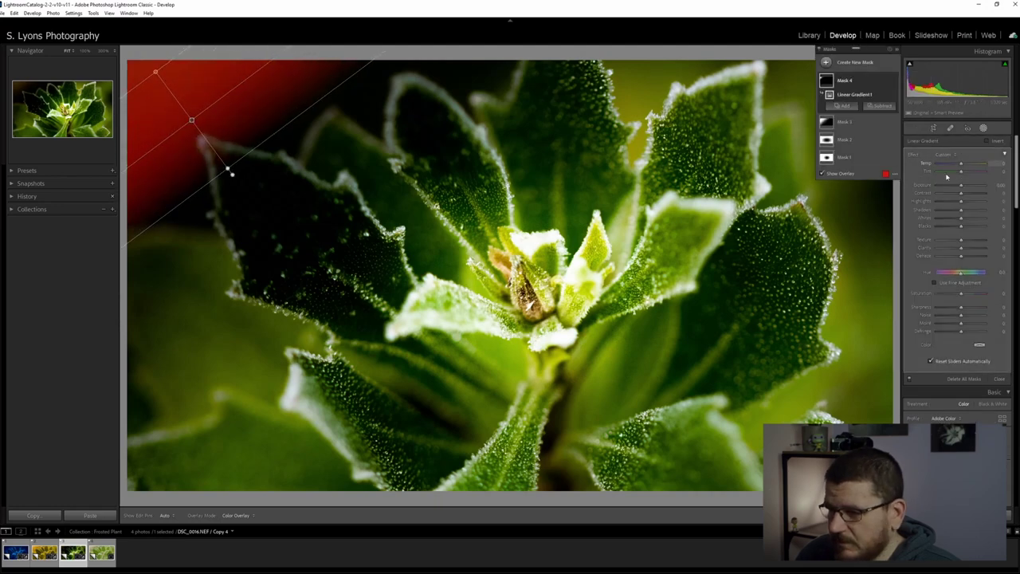
pyautogui.moveTo(960, 185); pyautogui.dragTo(953, 189)
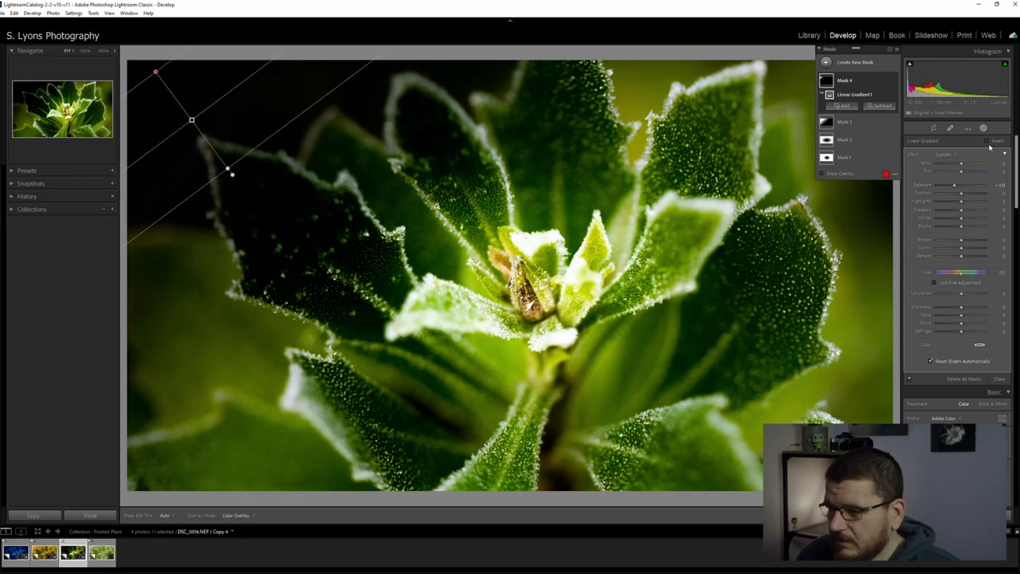
pyautogui.hotkey('shift', 'w')
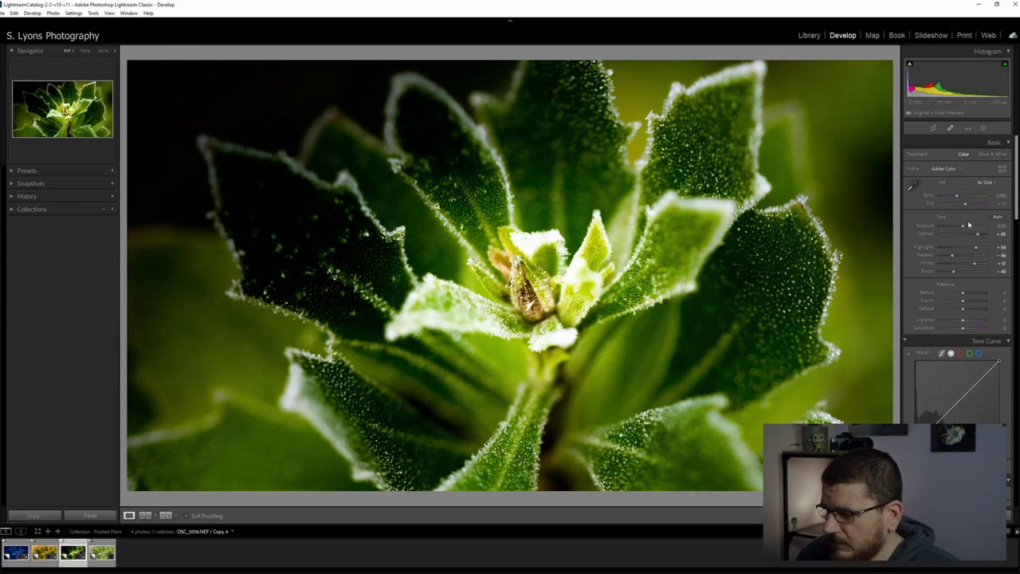
pyautogui.scroll(-3, 968, 225)
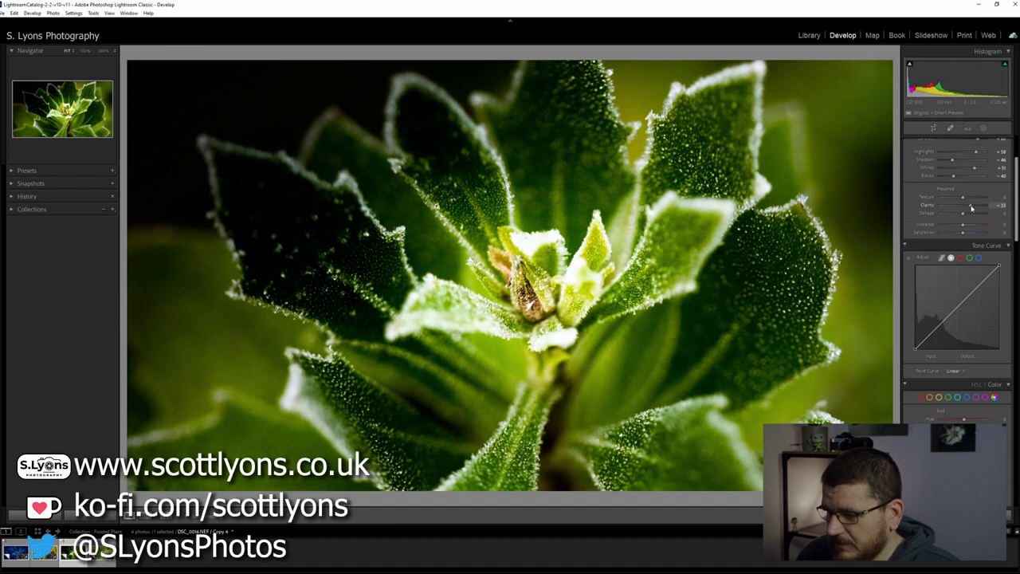
# Raise the tone curve's black point and lower its white point for faded blacks and softer highlights
pyautogui.moveTo(915, 349); pyautogui.dragTo(915, 338)
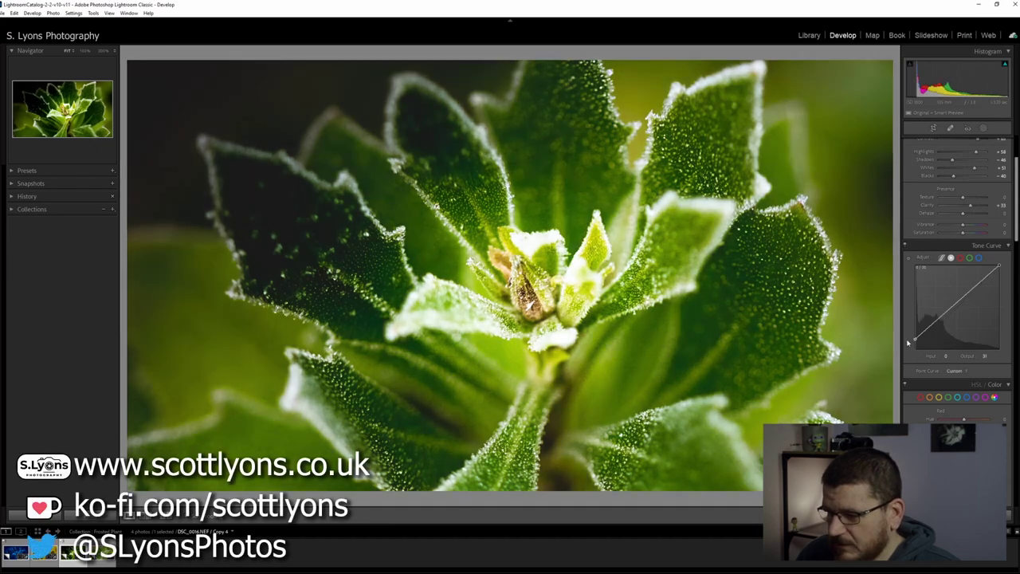
pyautogui.moveTo(999, 266); pyautogui.dragTo(1006, 298)
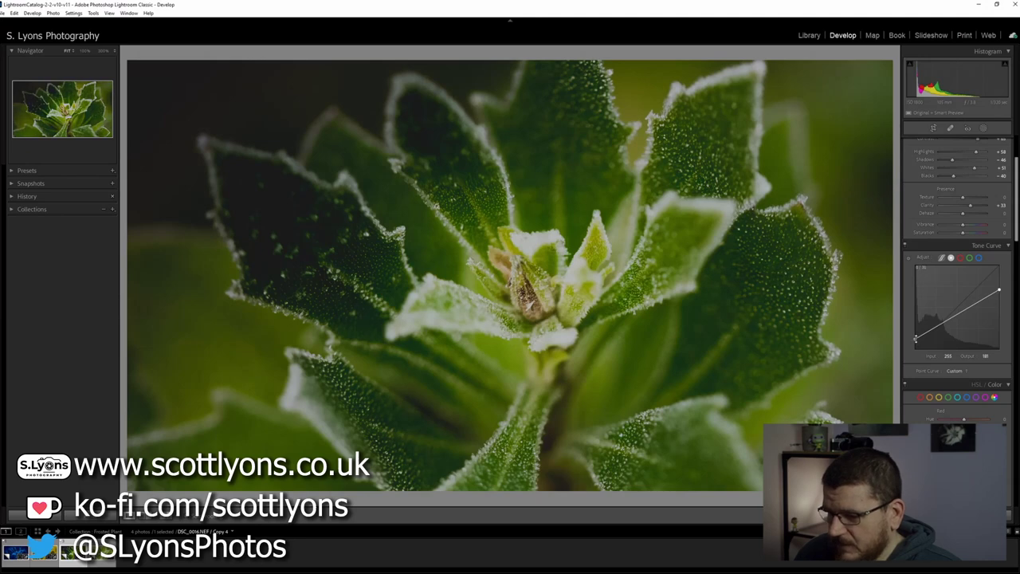
pyautogui.moveTo(915, 338); pyautogui.dragTo(970, 308)
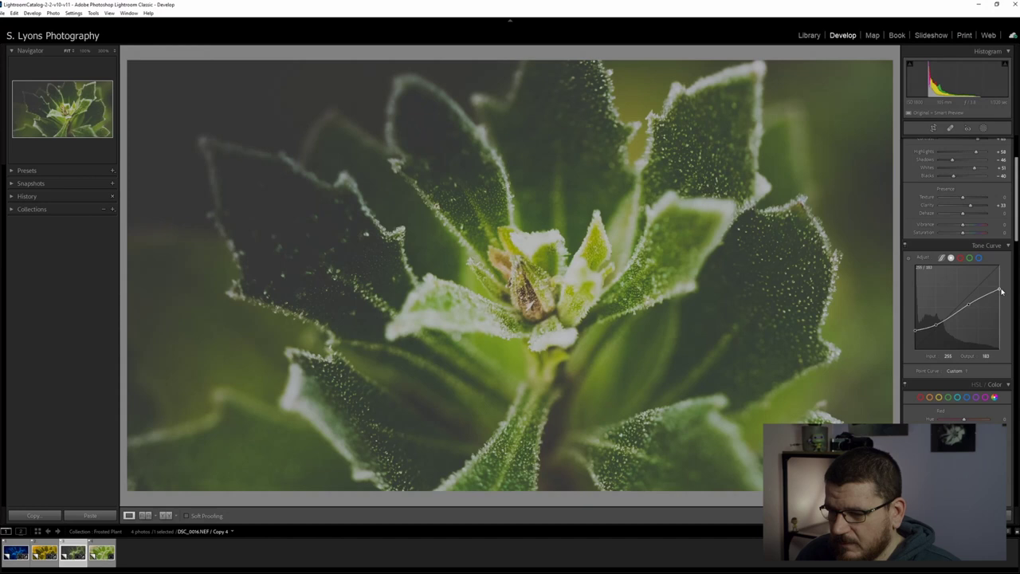
# Mute the greens in HSL: Saturation −72, Hue about +18, Luminance −30
pyautogui.scroll(-5, 965, 327)
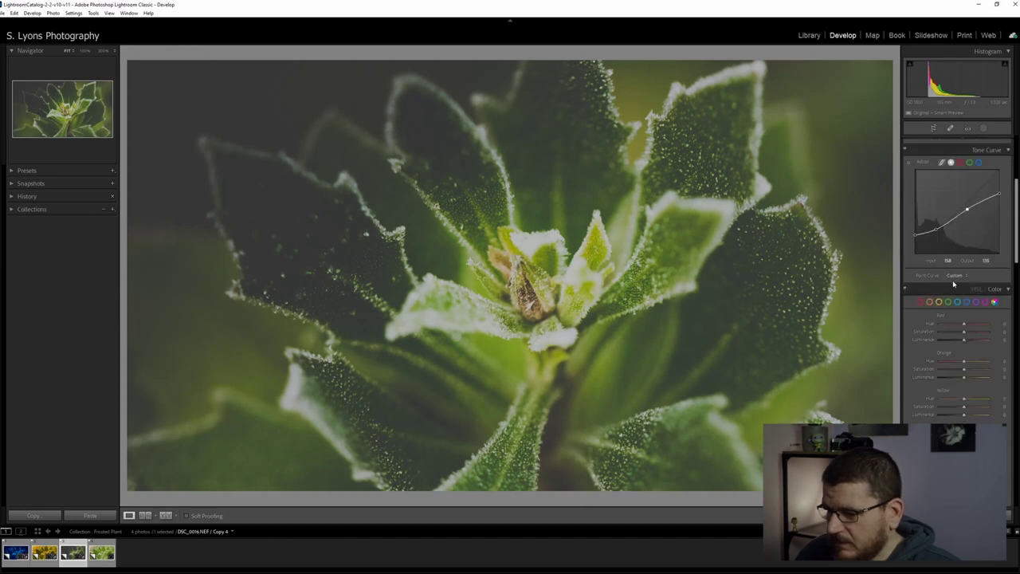
pyautogui.moveTo(965, 350); pyautogui.dragTo(946, 351)
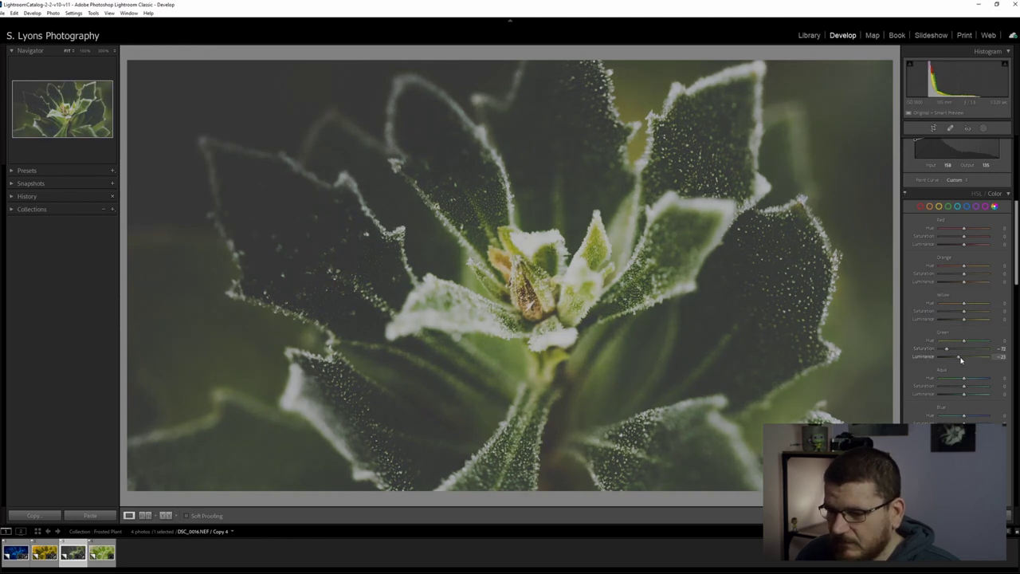
pyautogui.moveTo(967, 359)
pyautogui.mouseDown()
pyautogui.moveTo(975, 357)
pyautogui.moveTo(956, 356)
pyautogui.mouseUp()
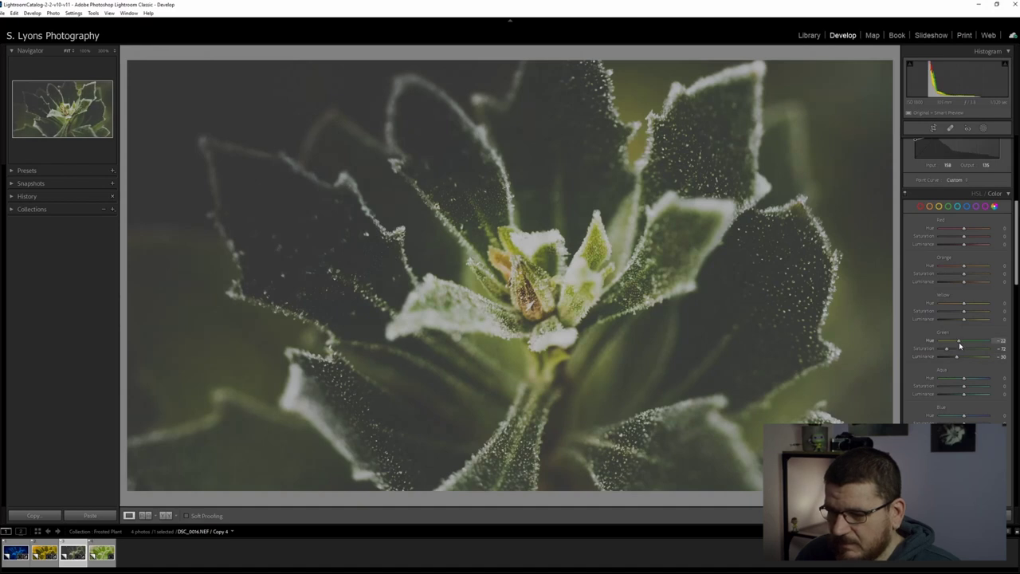
pyautogui.moveTo(971, 346); pyautogui.dragTo(976, 346)
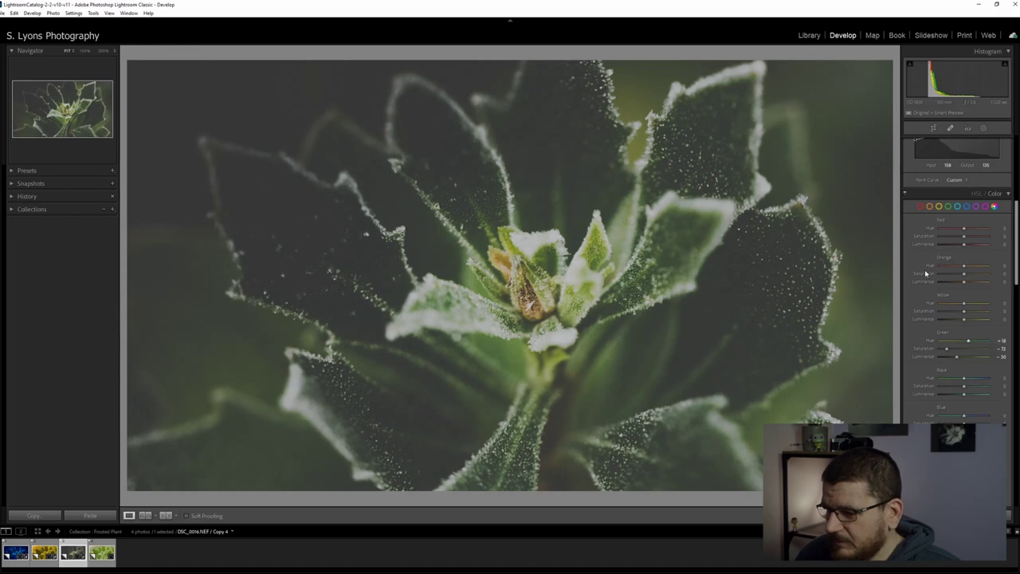
pyautogui.scroll(-5, 926, 273)
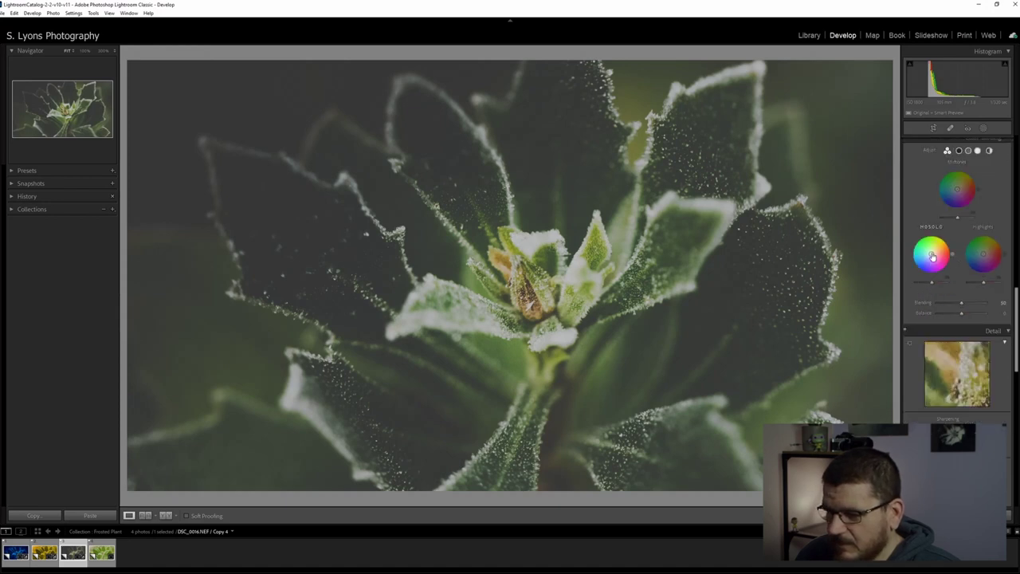
# Tint the shadows blue in Color Grading and add a post-crop vignette of about −37
pyautogui.moveTo(933, 256); pyautogui.dragTo(933, 257)
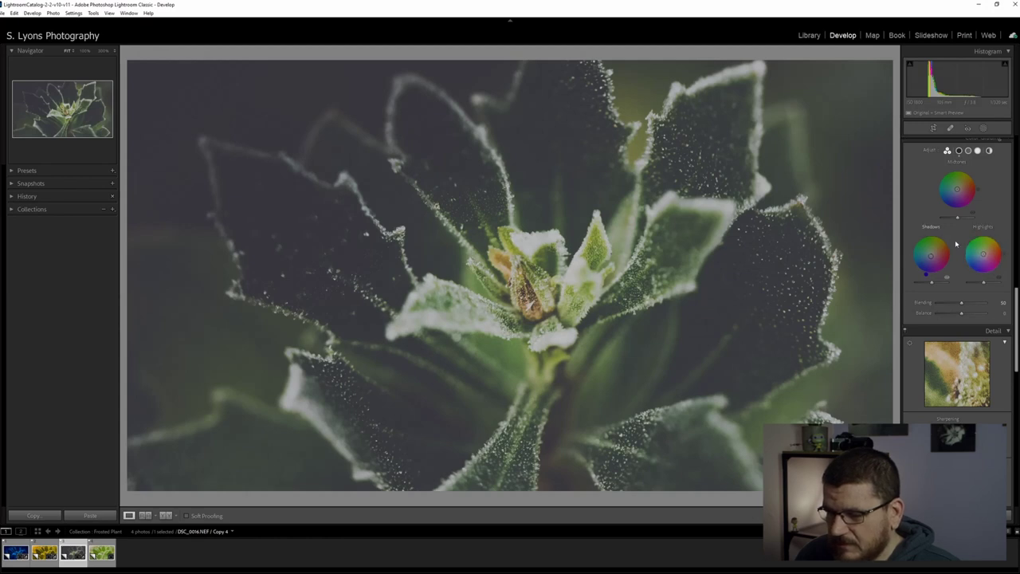
pyautogui.scroll(-4, 942, 255)
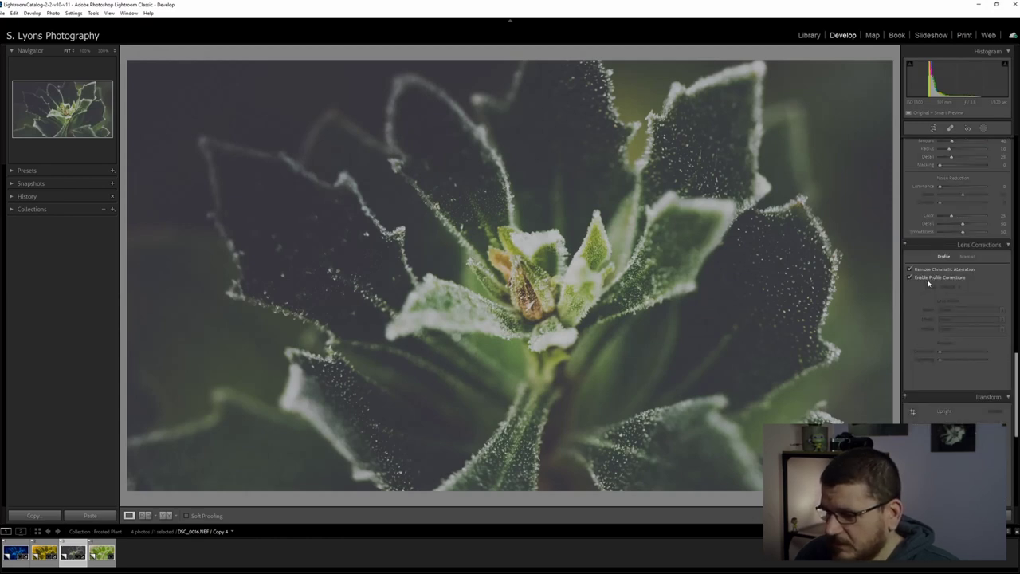
pyautogui.scroll(-3, 928, 278)
pyautogui.scroll(-3, 928, 287)
pyautogui.moveTo(963, 309); pyautogui.dragTo(956, 313)
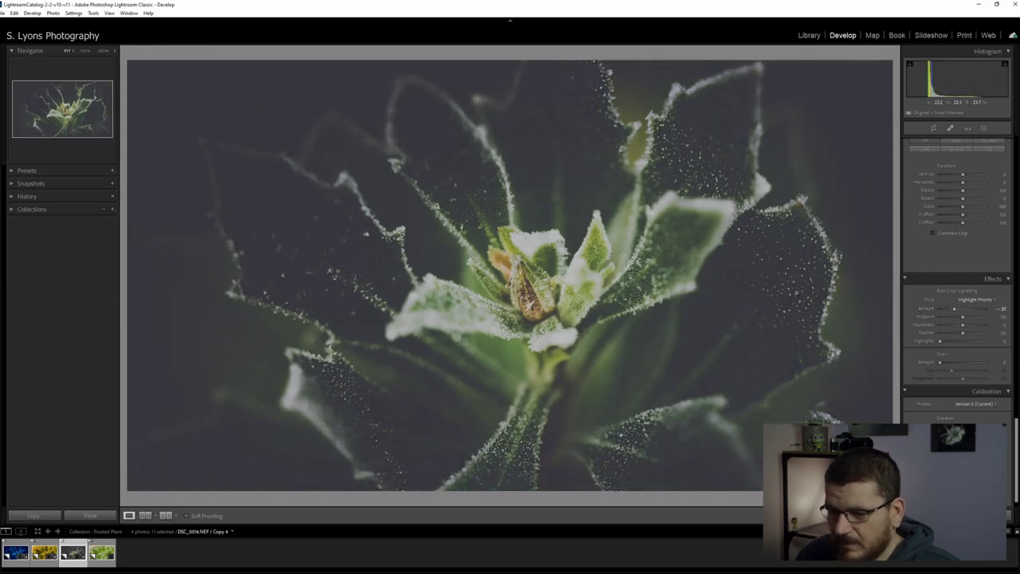
# Compare the faded green edit with the original, then convert the next copy to Black & White
pyautogui.press('\\')
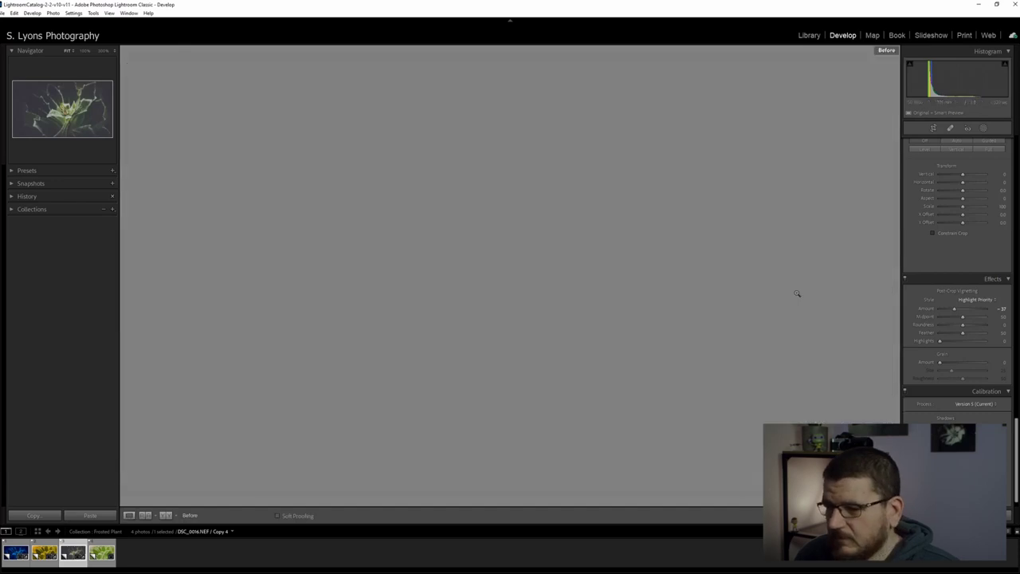
pyautogui.press('\\')
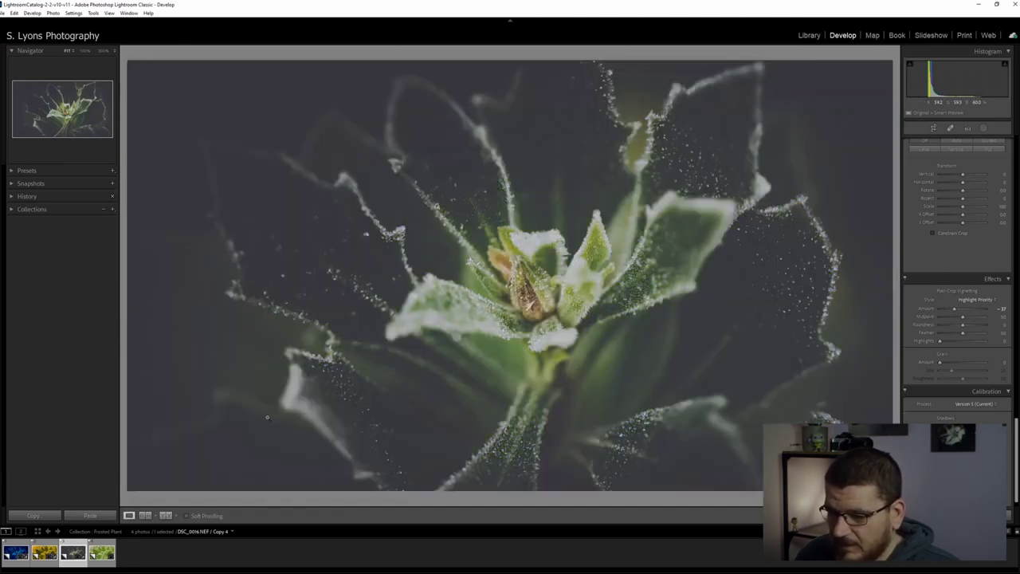
pyautogui.press('Right')
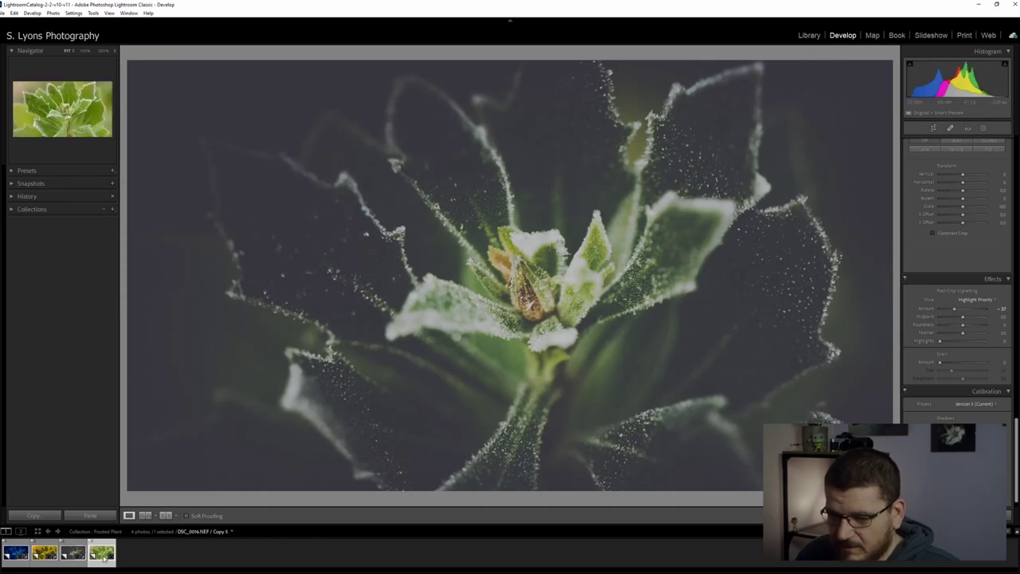
pyautogui.scroll(15, 995, 173)
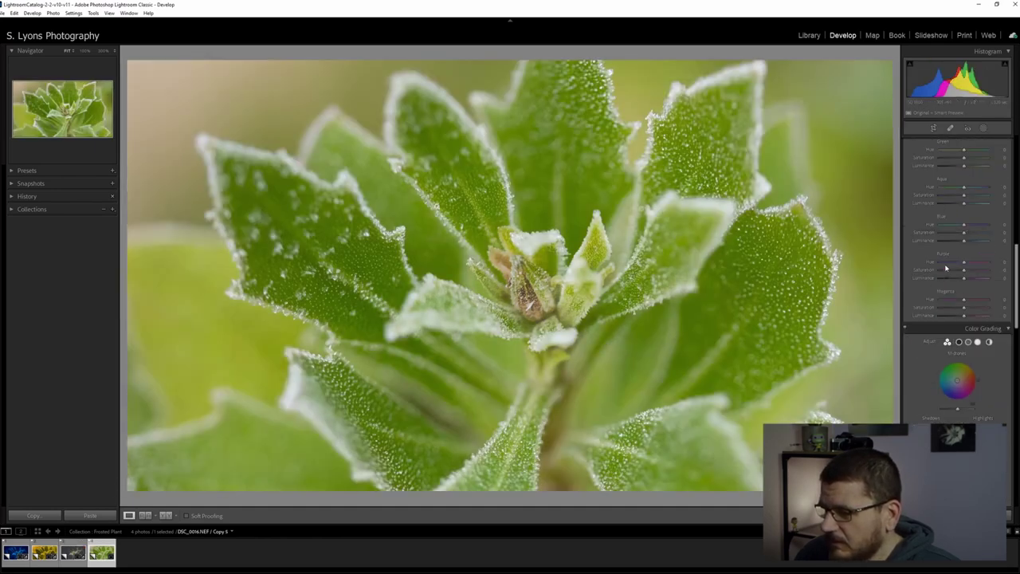
pyautogui.click(993, 153)
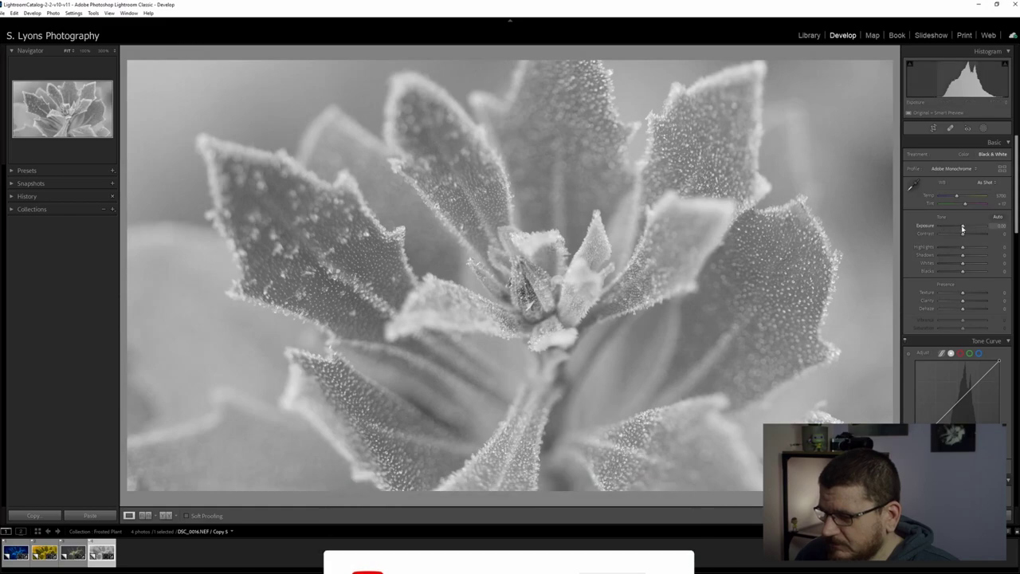
# Set Exposure −0.70 and boost contrast, Highlights +39, whites and clarity on the monochrome copy
pyautogui.moveTo(961, 227); pyautogui.dragTo(979, 236)
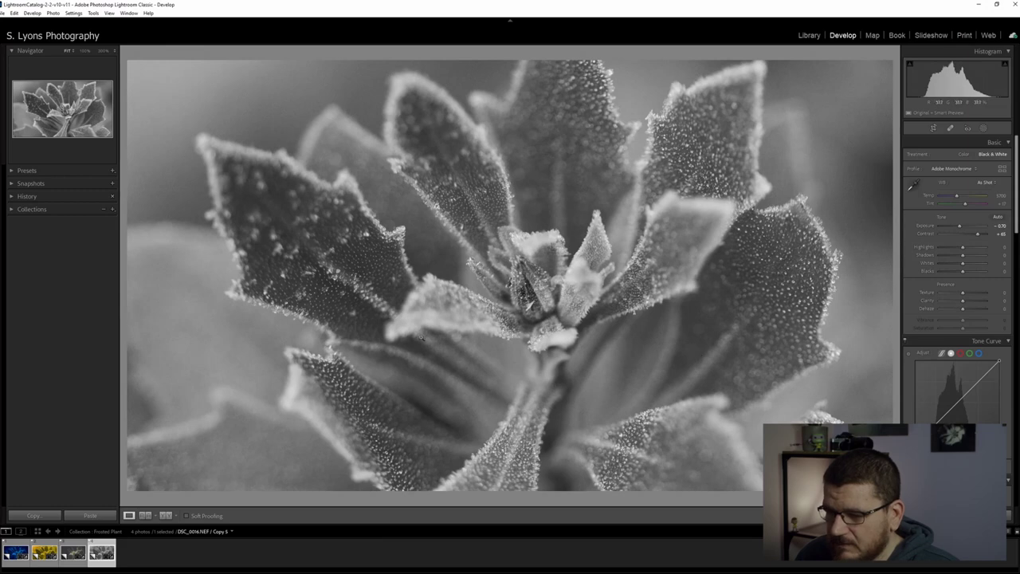
pyautogui.moveTo(978, 234)
pyautogui.mouseDown()
pyautogui.moveTo(938, 242)
pyautogui.moveTo(975, 242)
pyautogui.mouseUp()
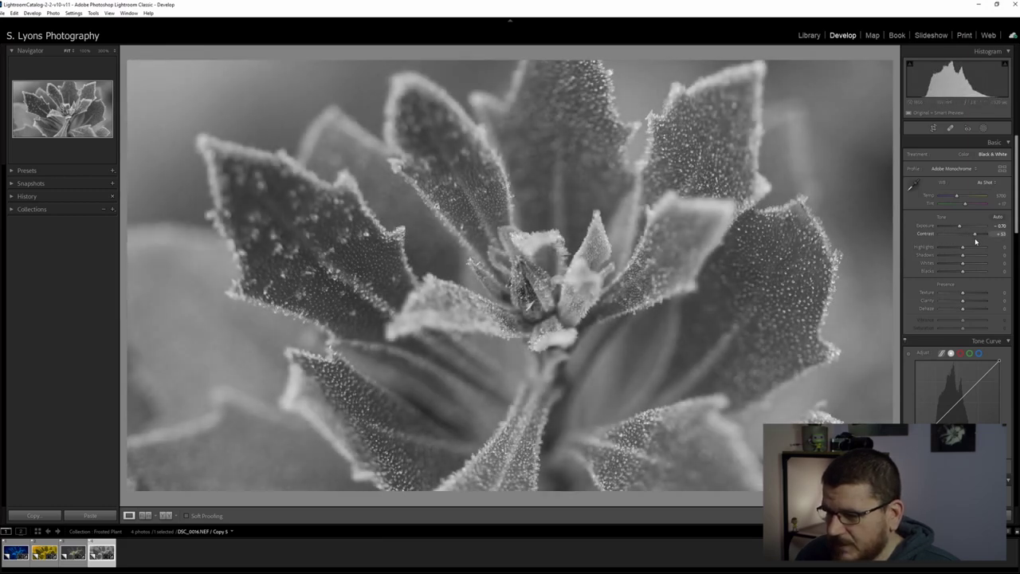
pyautogui.moveTo(978, 239); pyautogui.dragTo(975, 236)
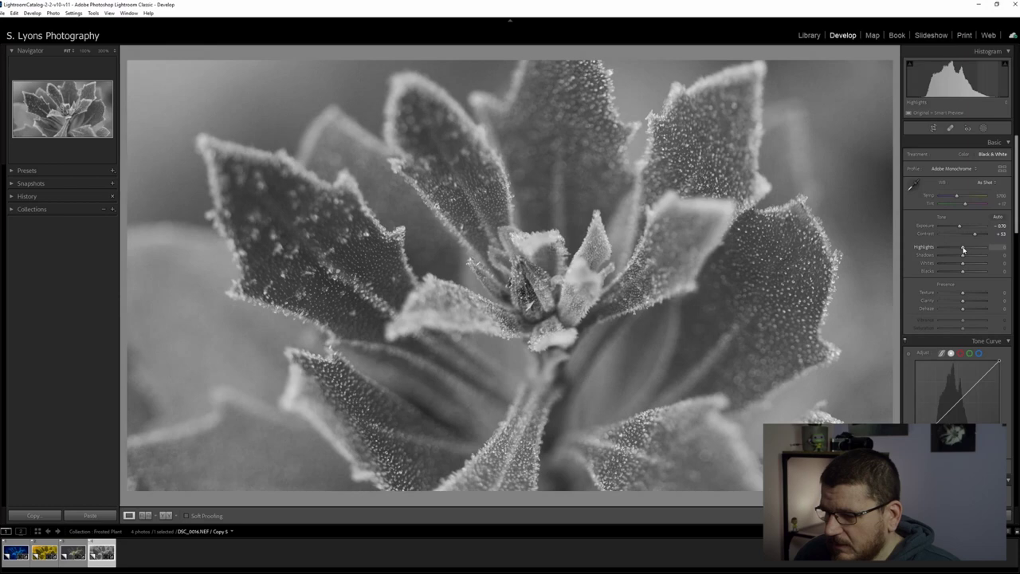
pyautogui.moveTo(963, 249); pyautogui.dragTo(977, 250)
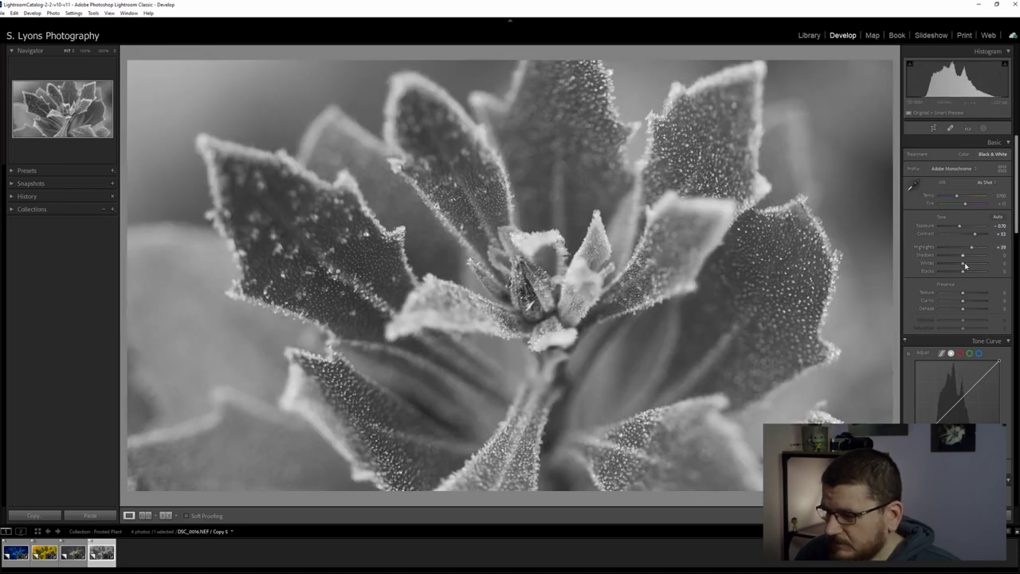
pyautogui.moveTo(963, 263)
pyautogui.mouseDown()
pyautogui.moveTo(949, 256)
pyautogui.moveTo(954, 274)
pyautogui.mouseUp()
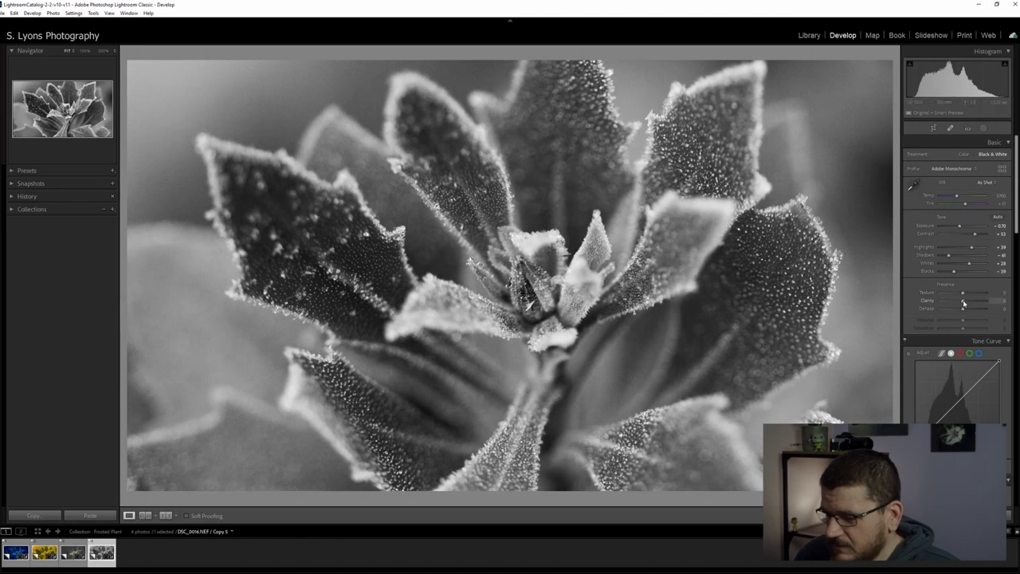
pyautogui.moveTo(965, 301); pyautogui.dragTo(970, 303)
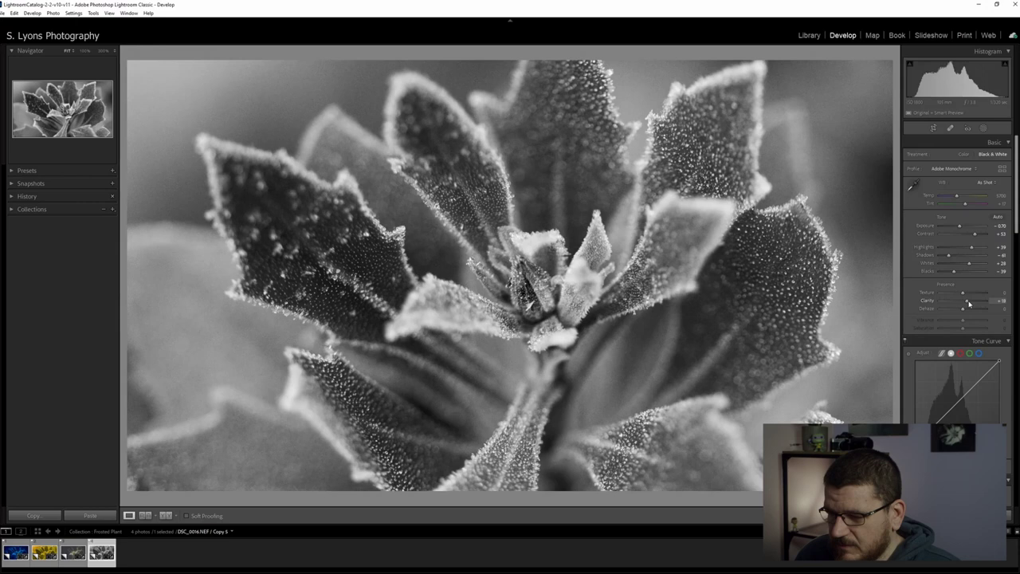
# Trim clarity slightly and inspect the frost detail at 100% zoom around the plant's centre
pyautogui.moveTo(970, 303); pyautogui.dragTo(966, 303)
pyautogui.scroll(-2, 918, 240)
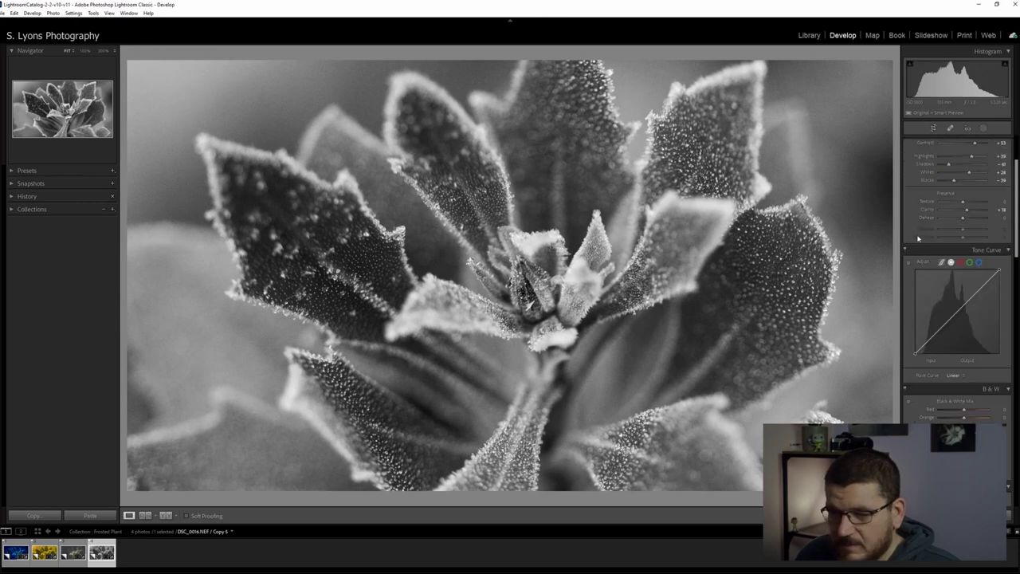
pyautogui.moveTo(969, 213)
pyautogui.mouseDown()
pyautogui.moveTo(977, 214)
pyautogui.moveTo(966, 216)
pyautogui.mouseUp()
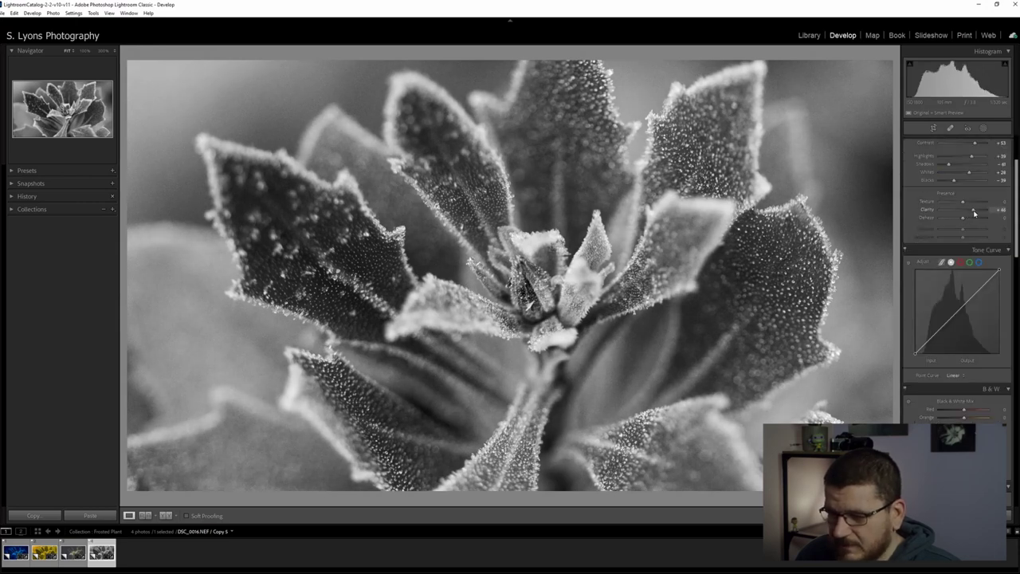
pyautogui.click(492, 295)
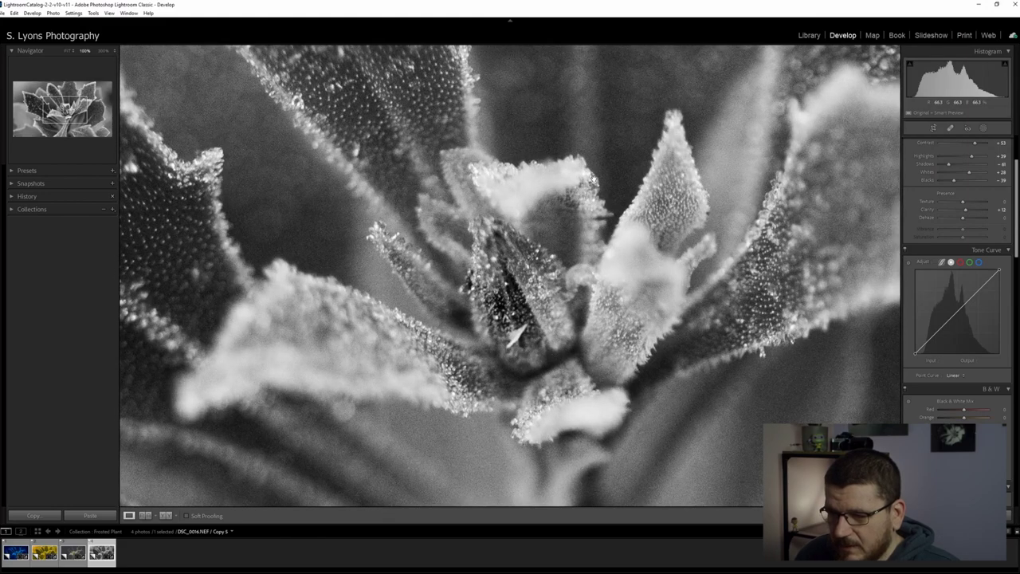
pyautogui.moveTo(571, 172); pyautogui.dragTo(657, 328)
pyautogui.moveTo(682, 368); pyautogui.dragTo(557, 236)
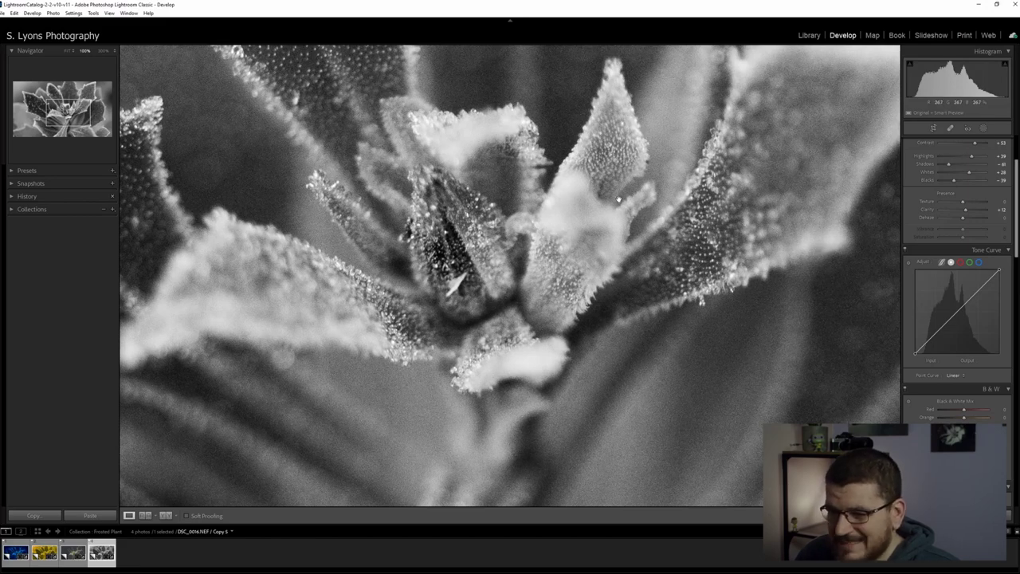
pyautogui.click(456, 281)
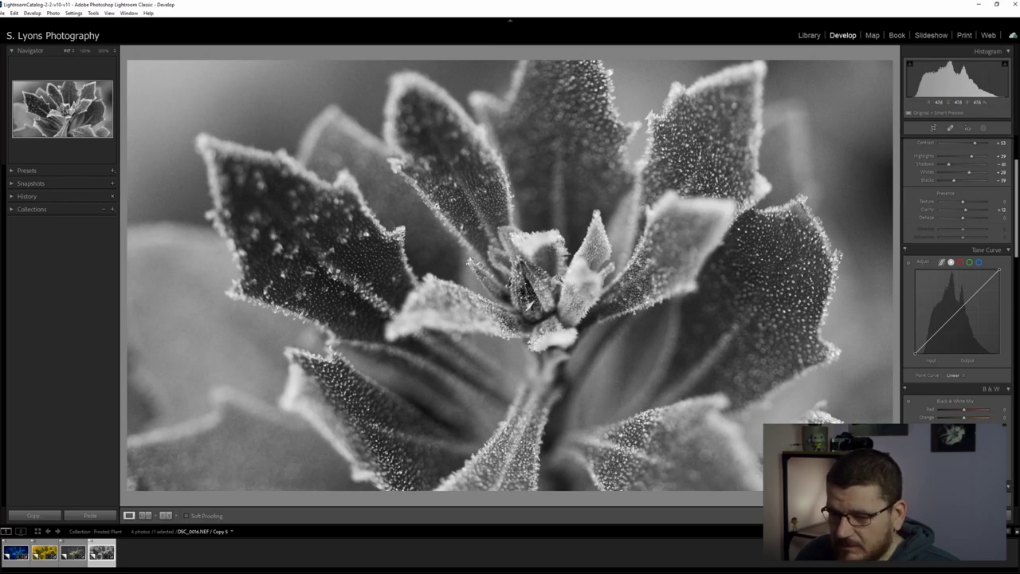
pyautogui.click(560, 278)
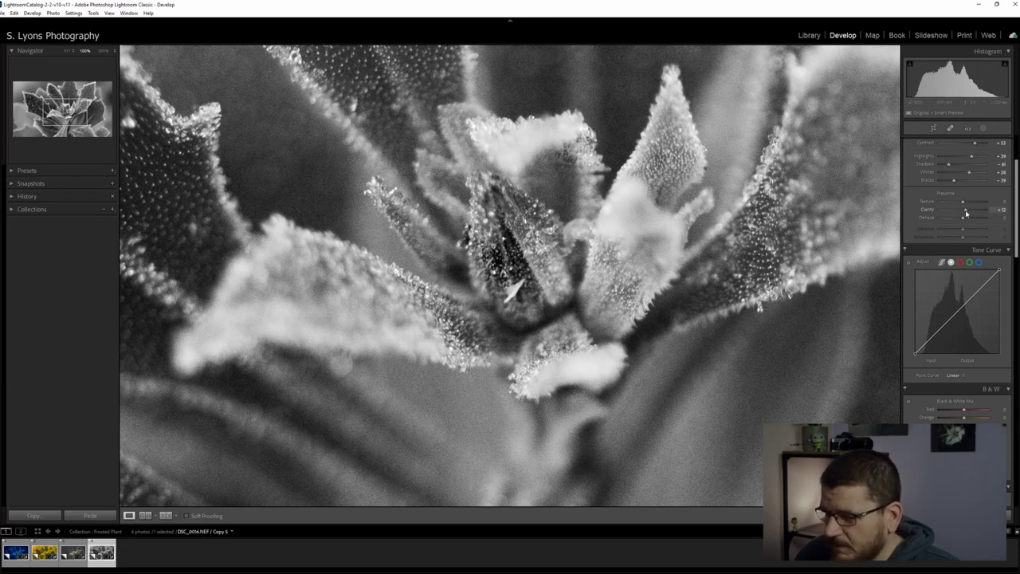
# Raise clarity to about +28, check other frosted leaves, then settle it near +21
pyautogui.moveTo(966, 214)
pyautogui.mouseDown()
pyautogui.moveTo(983, 213)
pyautogui.moveTo(975, 217)
pyautogui.mouseUp()
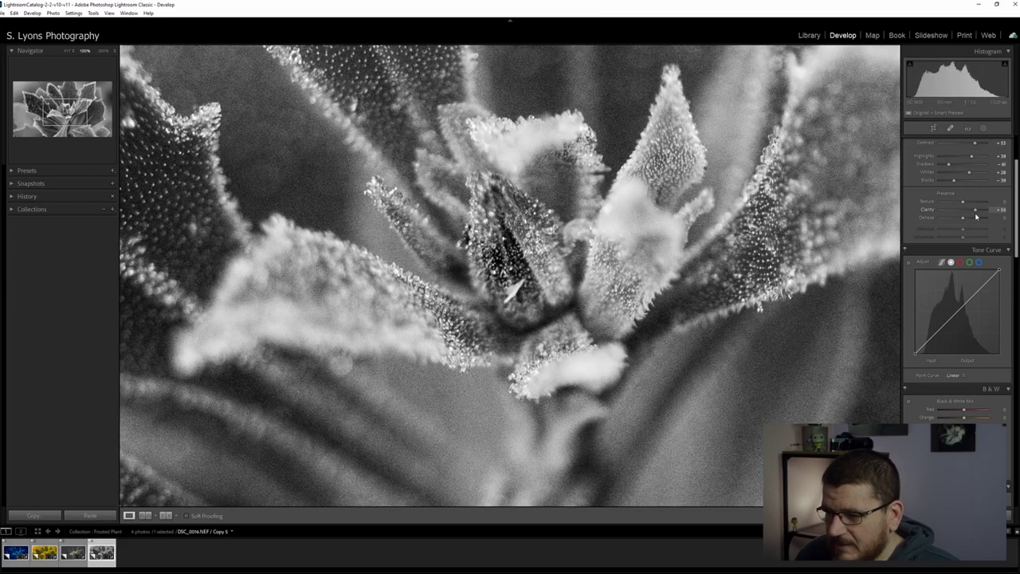
pyautogui.moveTo(606, 79); pyautogui.dragTo(505, 271)
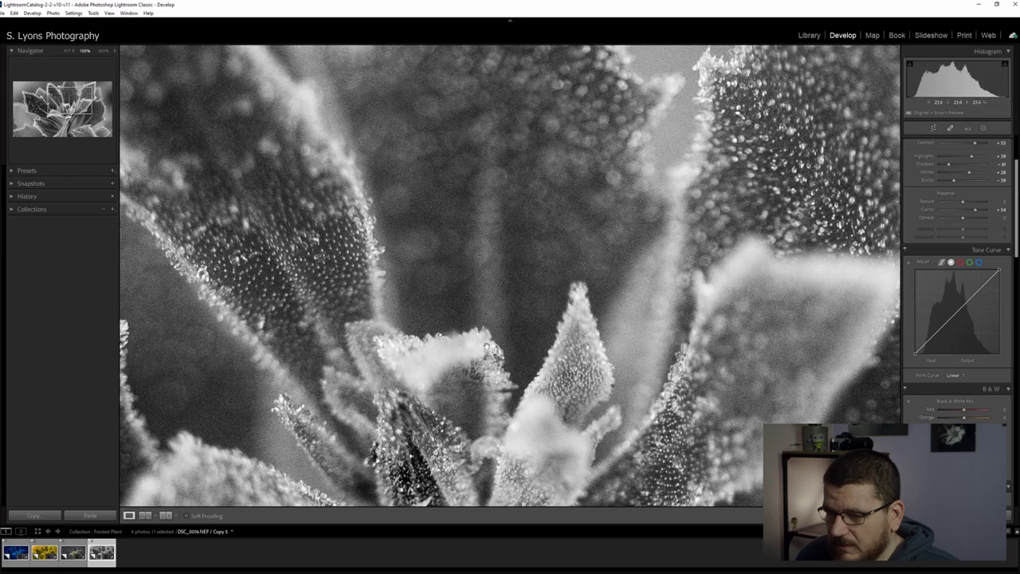
pyautogui.moveTo(486, 345); pyautogui.dragTo(568, 146)
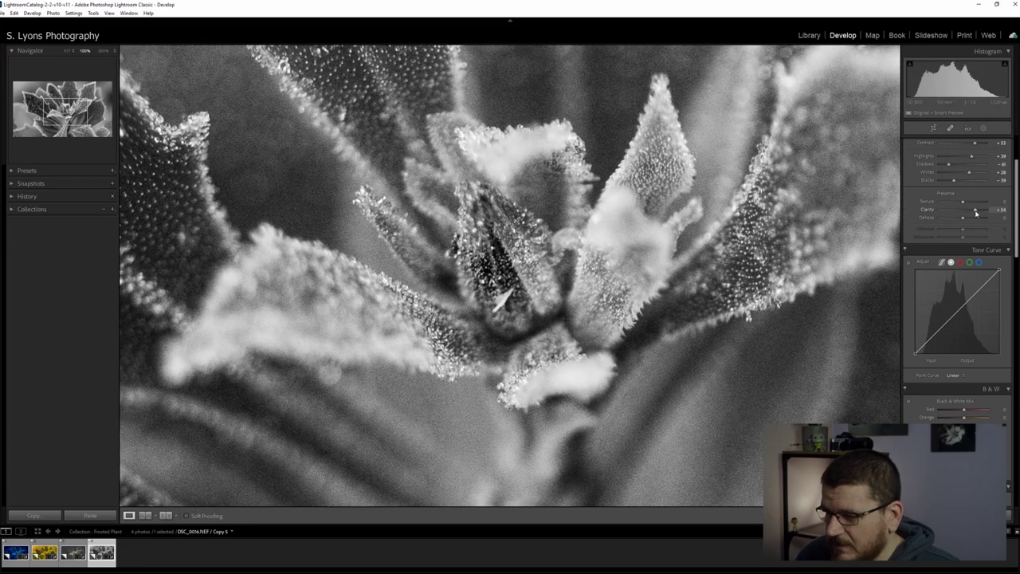
pyautogui.moveTo(977, 214); pyautogui.dragTo(969, 212)
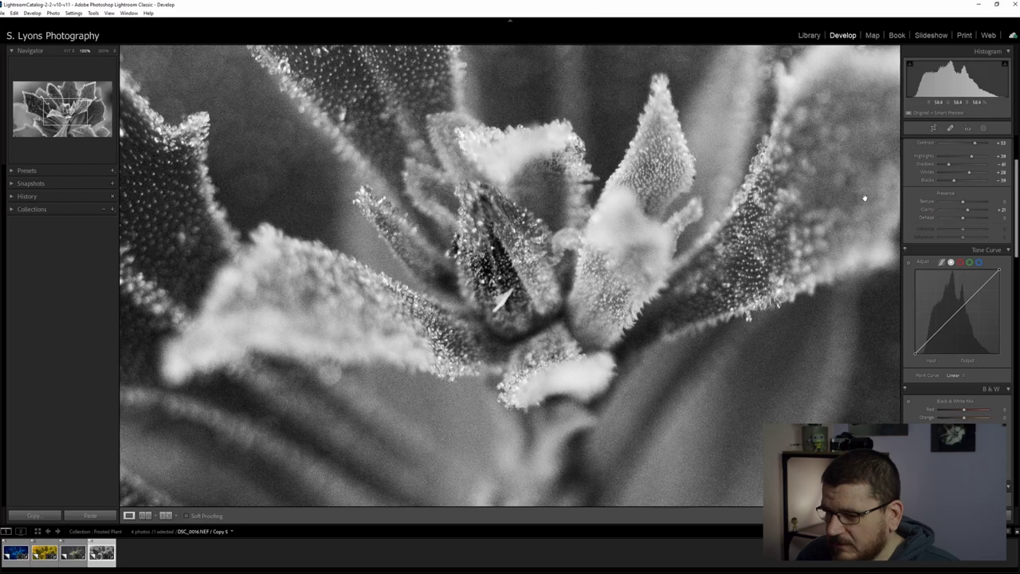
# Fit the photo, then lift the curve's black point, lower the white point and pull the midtones down
pyautogui.scroll(-3, 969, 235)
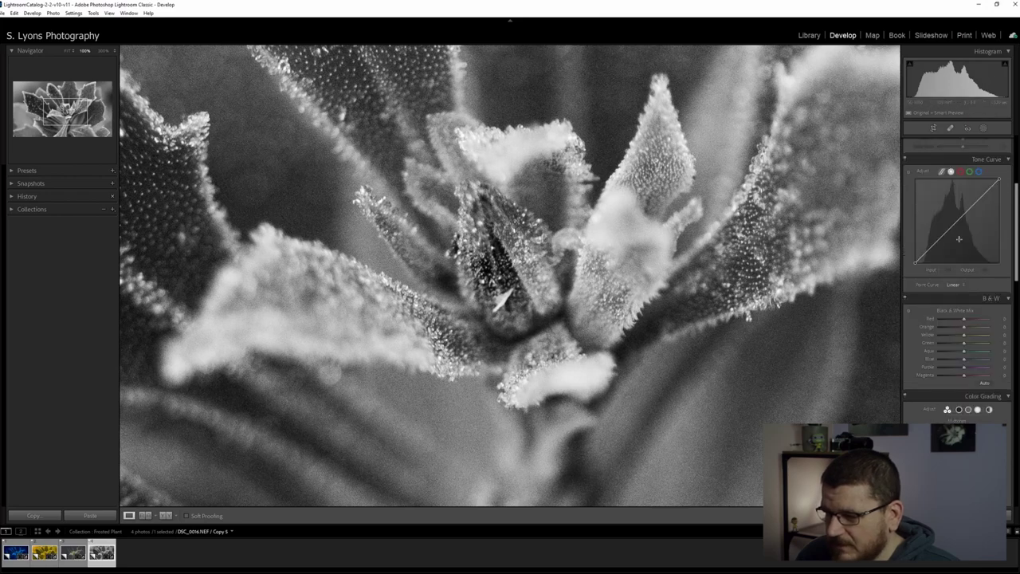
pyautogui.click(721, 294)
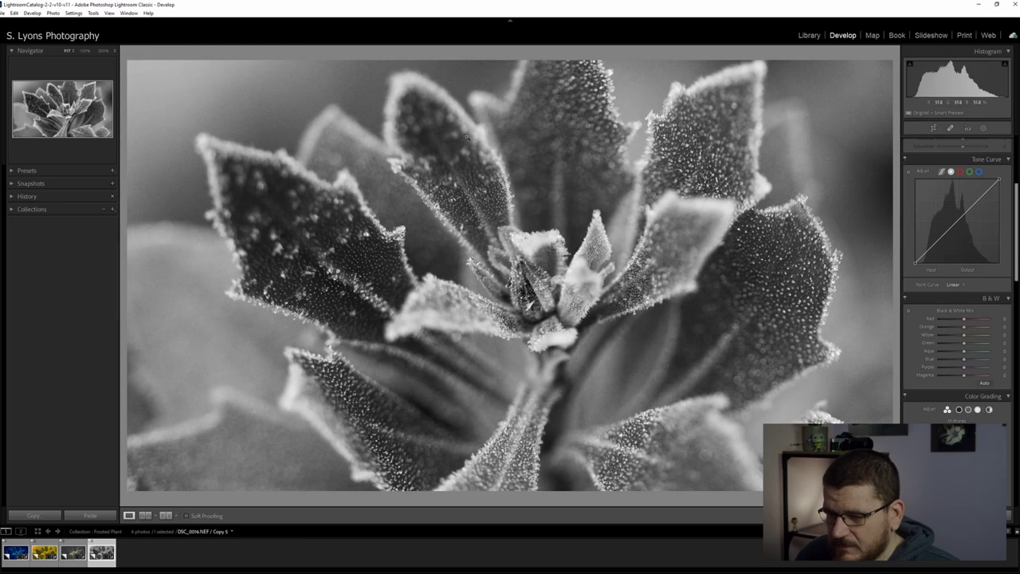
pyautogui.moveTo(915, 265); pyautogui.dragTo(916, 256)
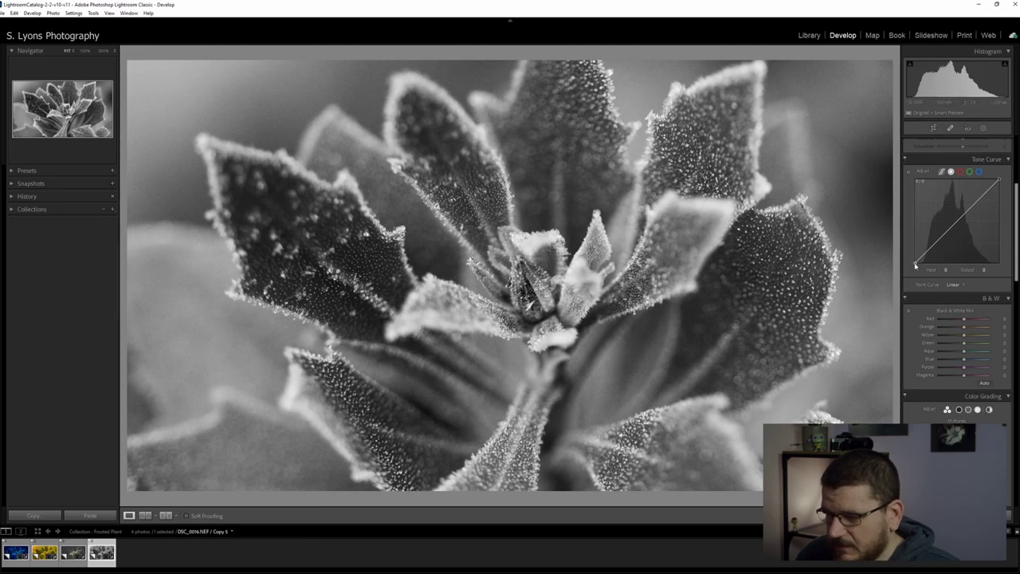
pyautogui.moveTo(998, 180); pyautogui.dragTo(985, 193)
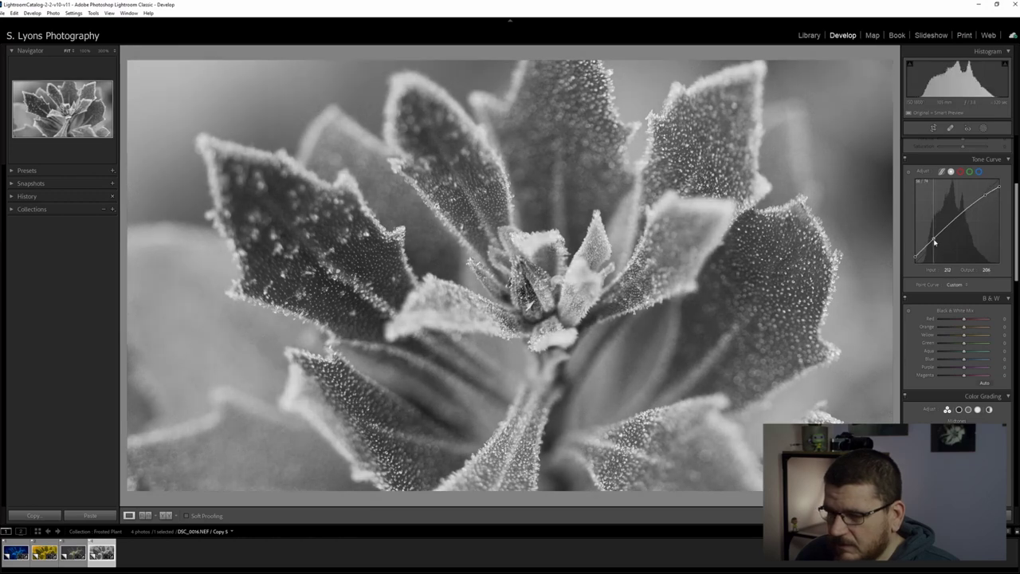
pyautogui.moveTo(942, 233); pyautogui.dragTo(941, 249)
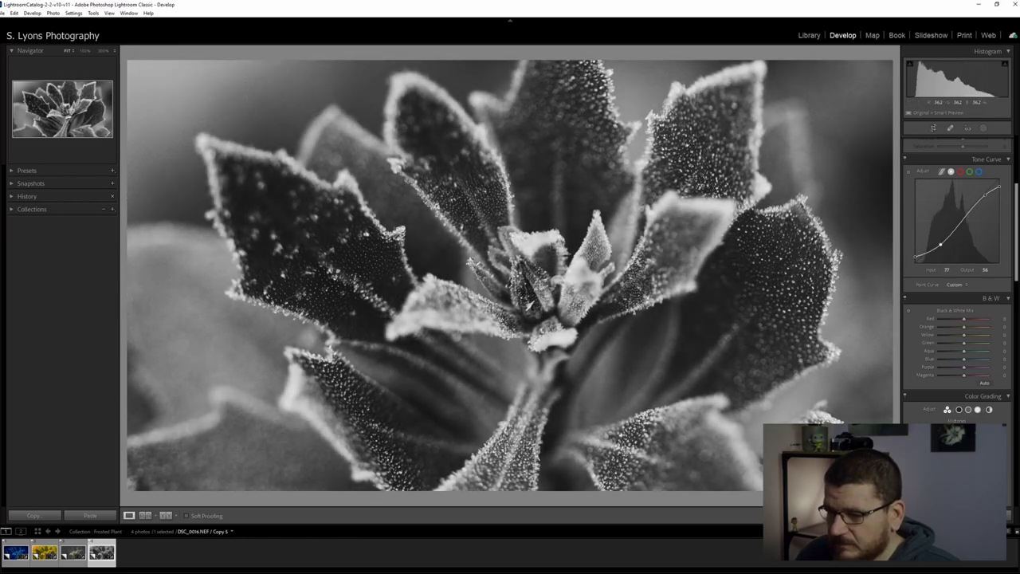
# Rebalance the B&W mix to Orange +42, Yellow −22 and Green +20
pyautogui.scroll(-3, 930, 229)
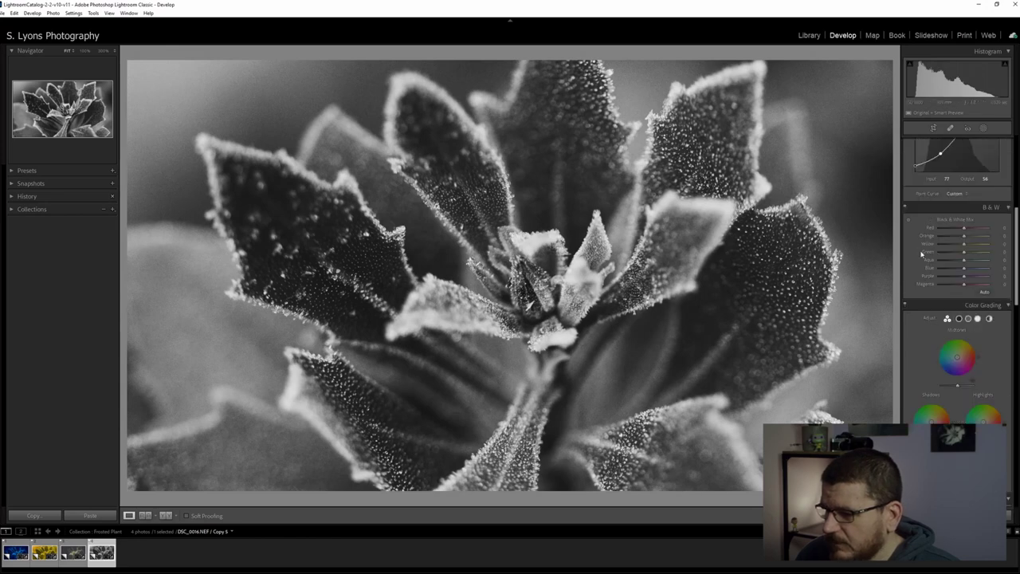
pyautogui.scroll(3, 922, 253)
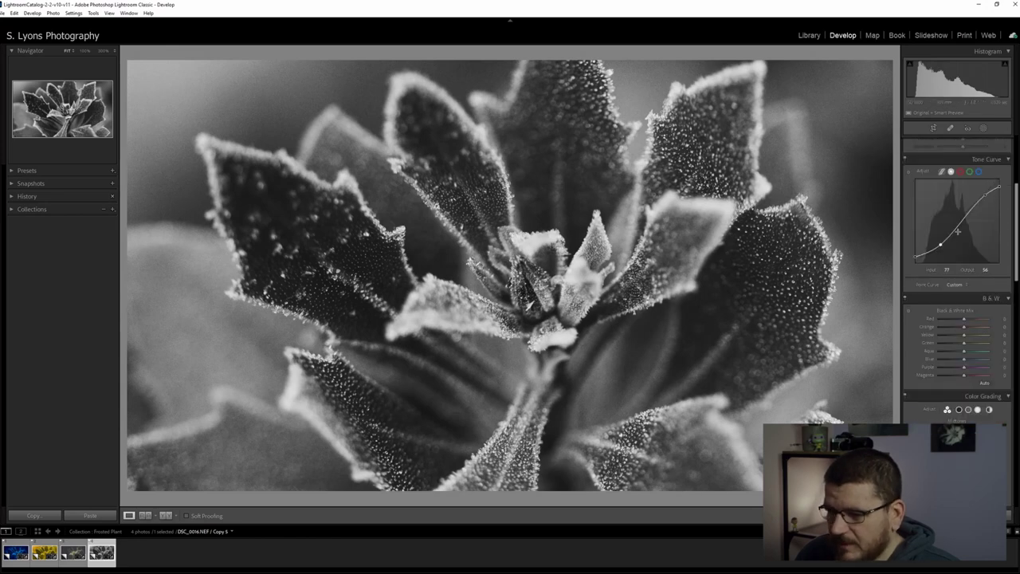
pyautogui.scroll(-3, 924, 254)
pyautogui.scroll(-3, 922, 254)
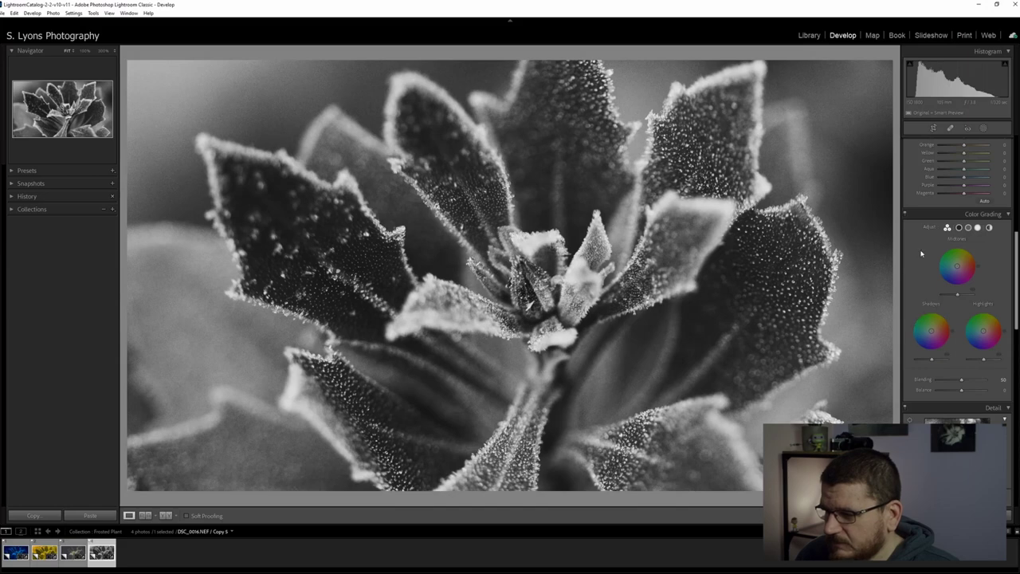
pyautogui.scroll(3, 921, 253)
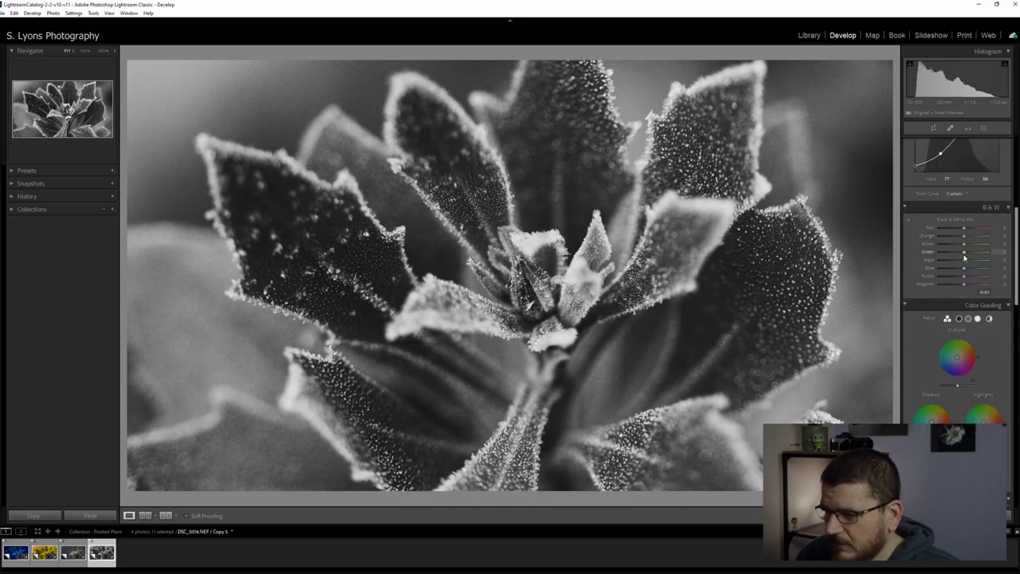
pyautogui.moveTo(965, 255); pyautogui.dragTo(970, 252)
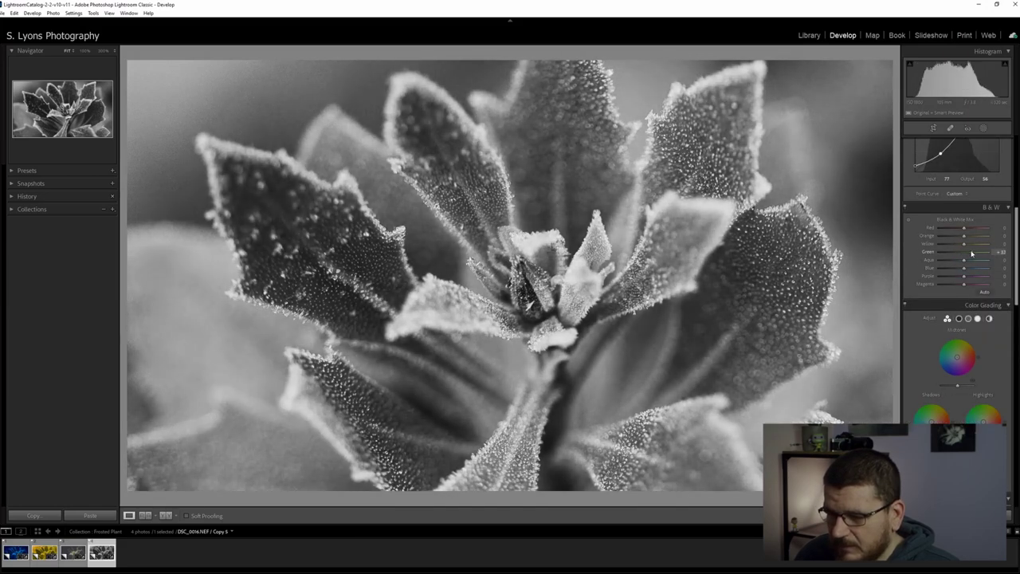
pyautogui.moveTo(964, 244)
pyautogui.mouseDown()
pyautogui.moveTo(974, 249)
pyautogui.moveTo(953, 252)
pyautogui.moveTo(975, 239)
pyautogui.mouseUp()
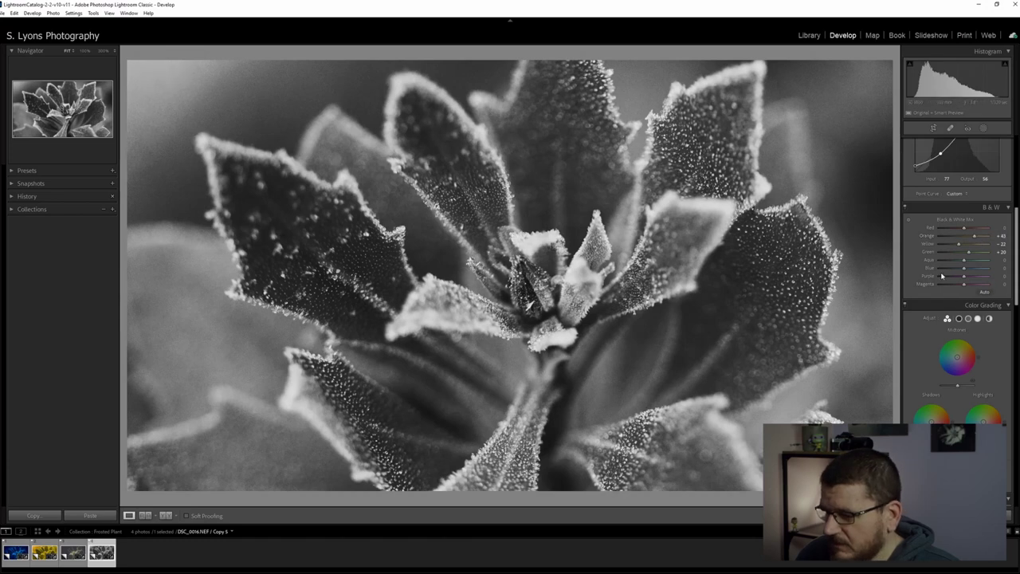
pyautogui.scroll(-5, 933, 240)
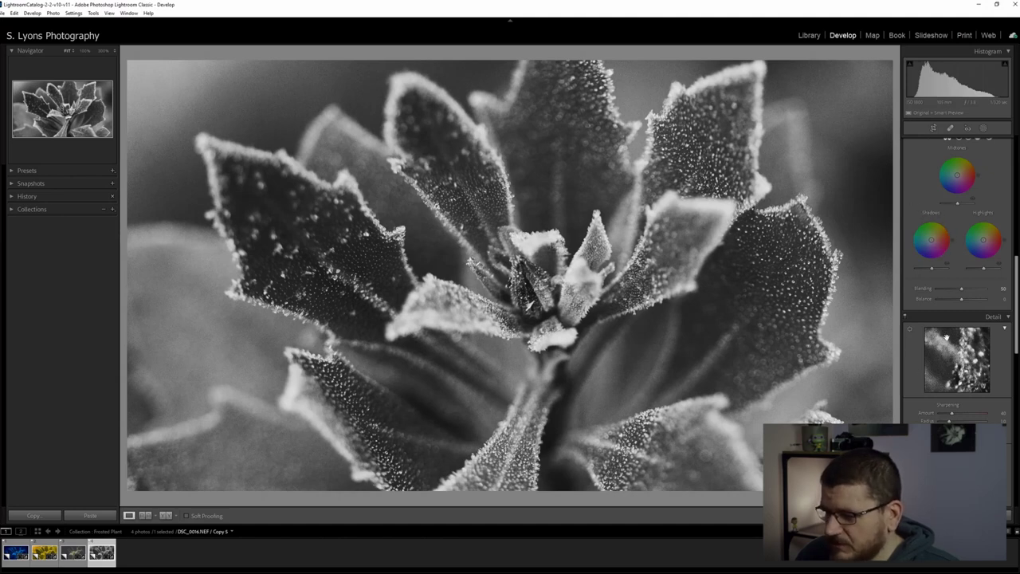
# Set Effects Post-Crop Vignetting Amount to about −28 on the black-and-white copy
pyautogui.scroll(-3, 945, 343)
pyautogui.scroll(-2, 938, 363)
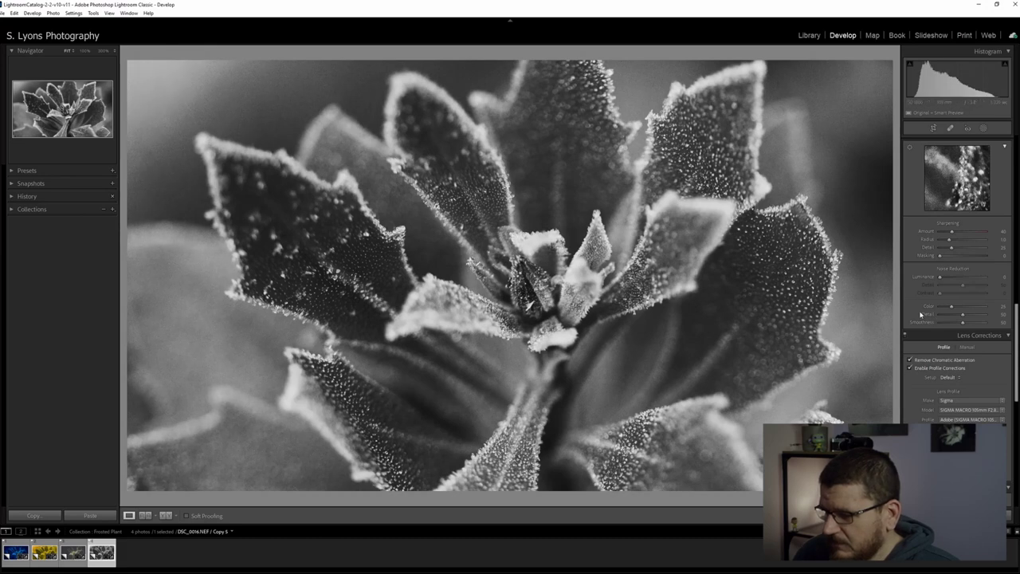
pyautogui.scroll(2, 920, 315)
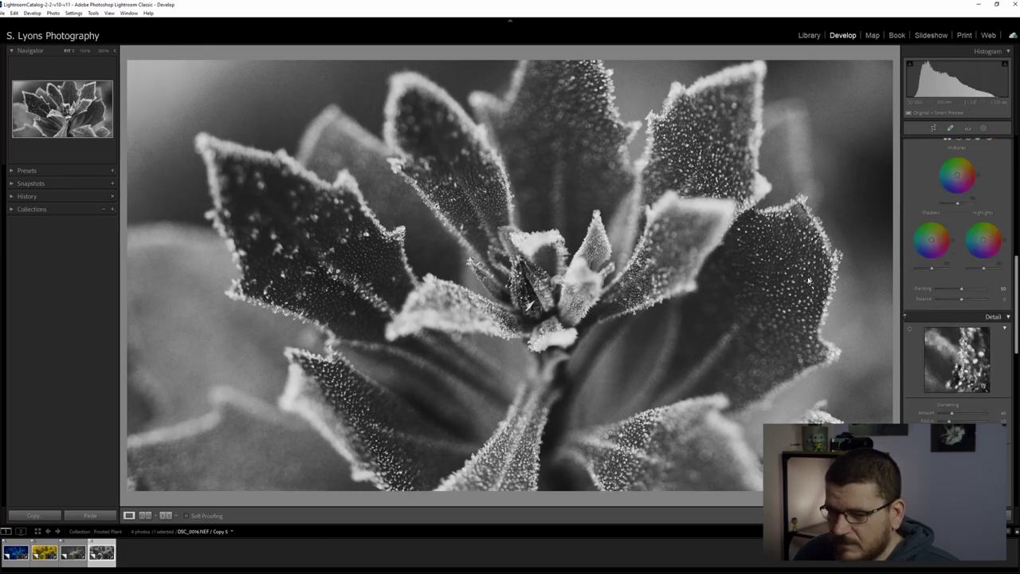
pyautogui.scroll(-5, 949, 358)
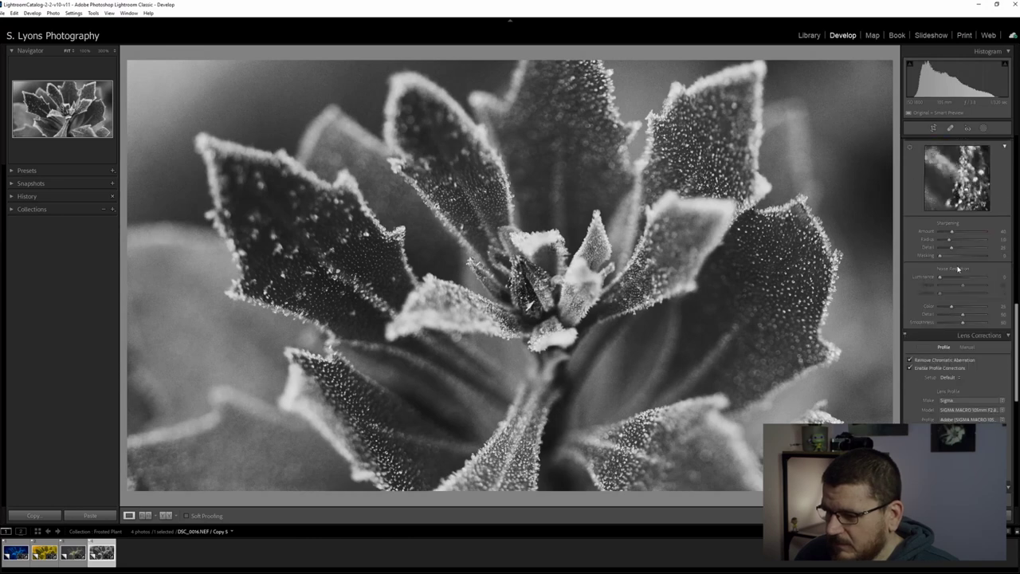
pyautogui.scroll(-3, 956, 374)
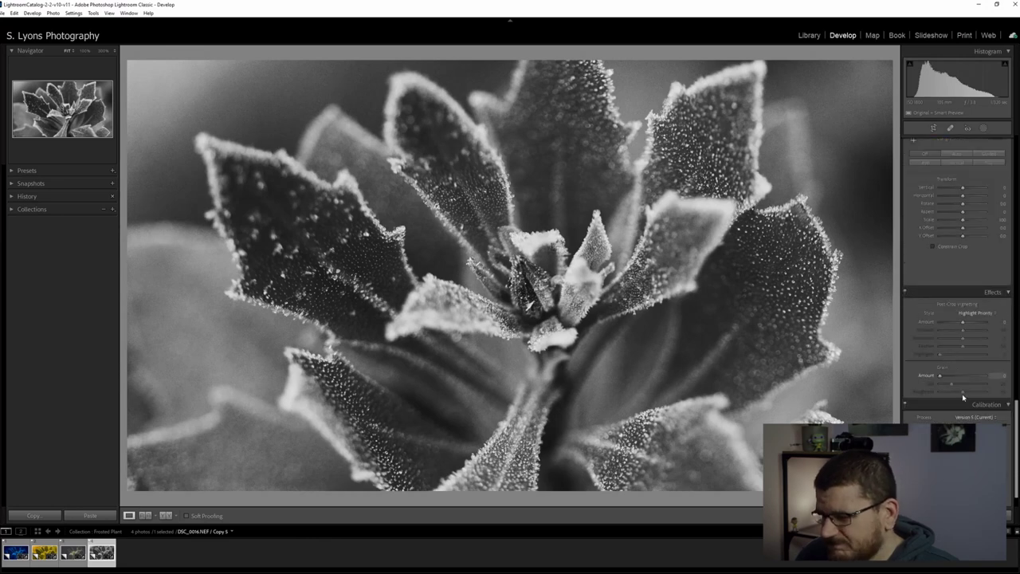
pyautogui.moveTo(963, 327)
pyautogui.mouseDown()
pyautogui.moveTo(945, 325)
pyautogui.moveTo(955, 327)
pyautogui.mouseUp()
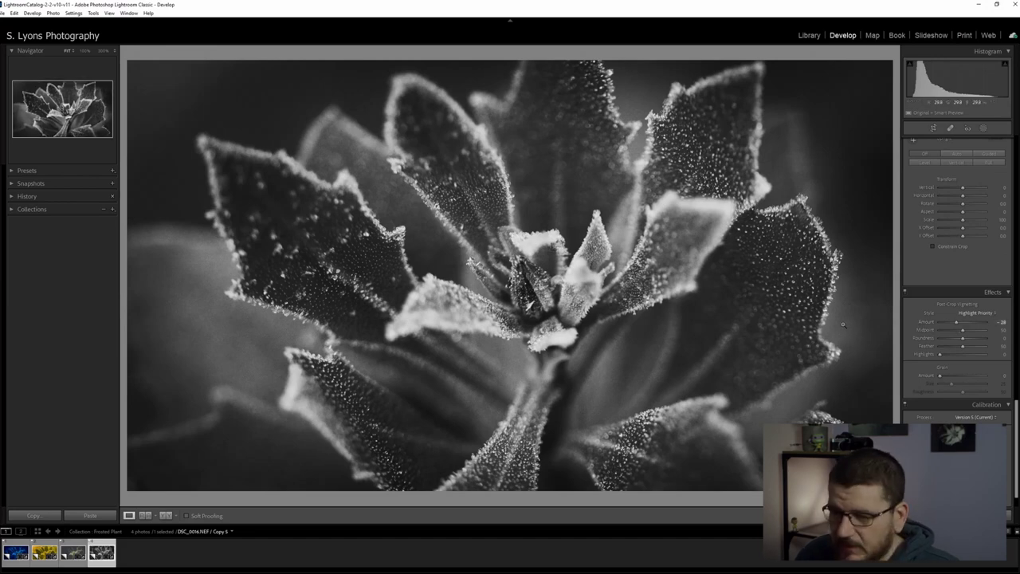
pyautogui.press('\\')
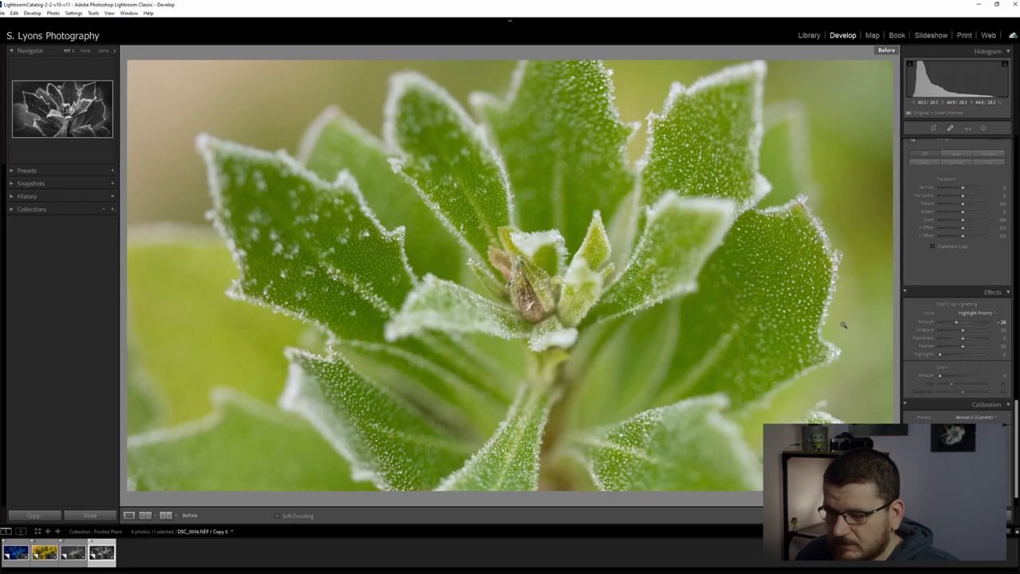
pyautogui.press('\\')
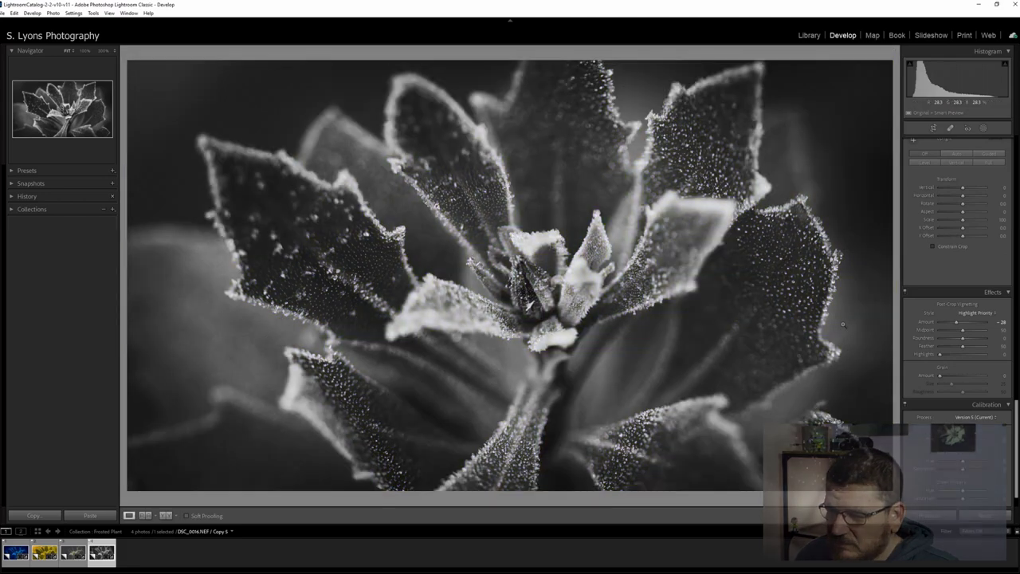